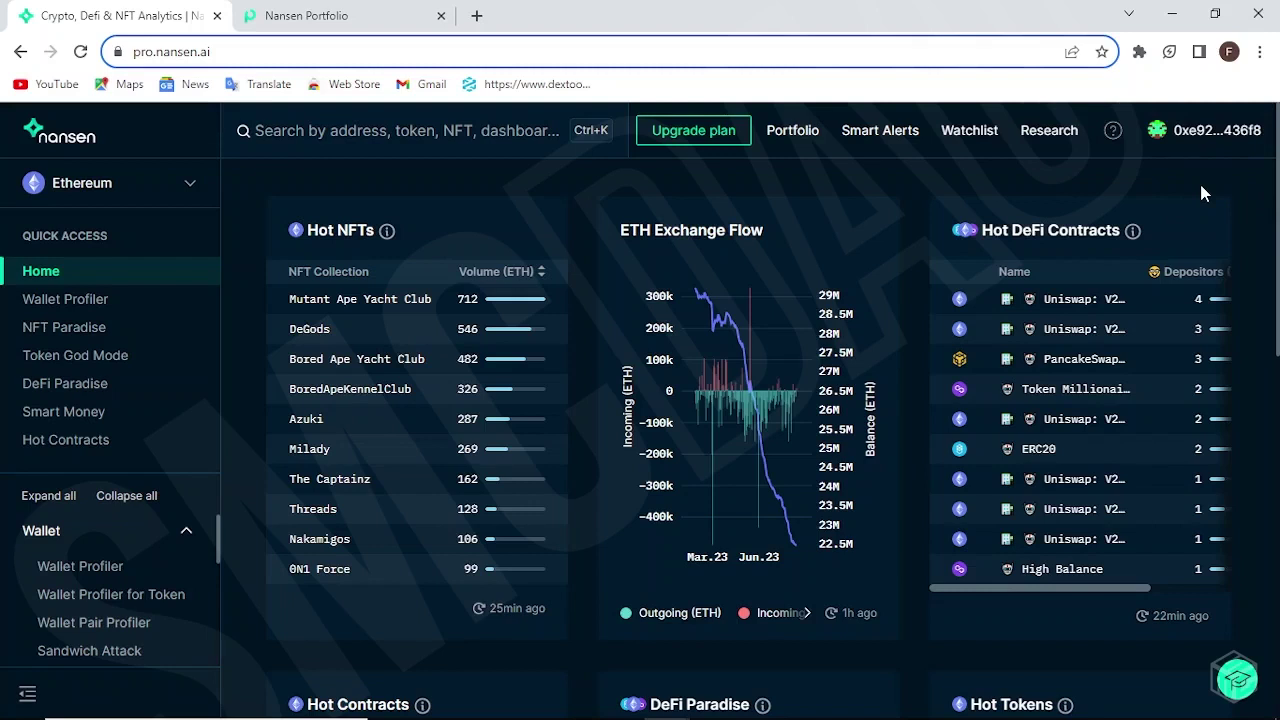
- Profile a pasted wallet address in Wallet Profiler to see its 2.07k ETH ($3,780,805) balance
scroll(640, 400, down, 1)
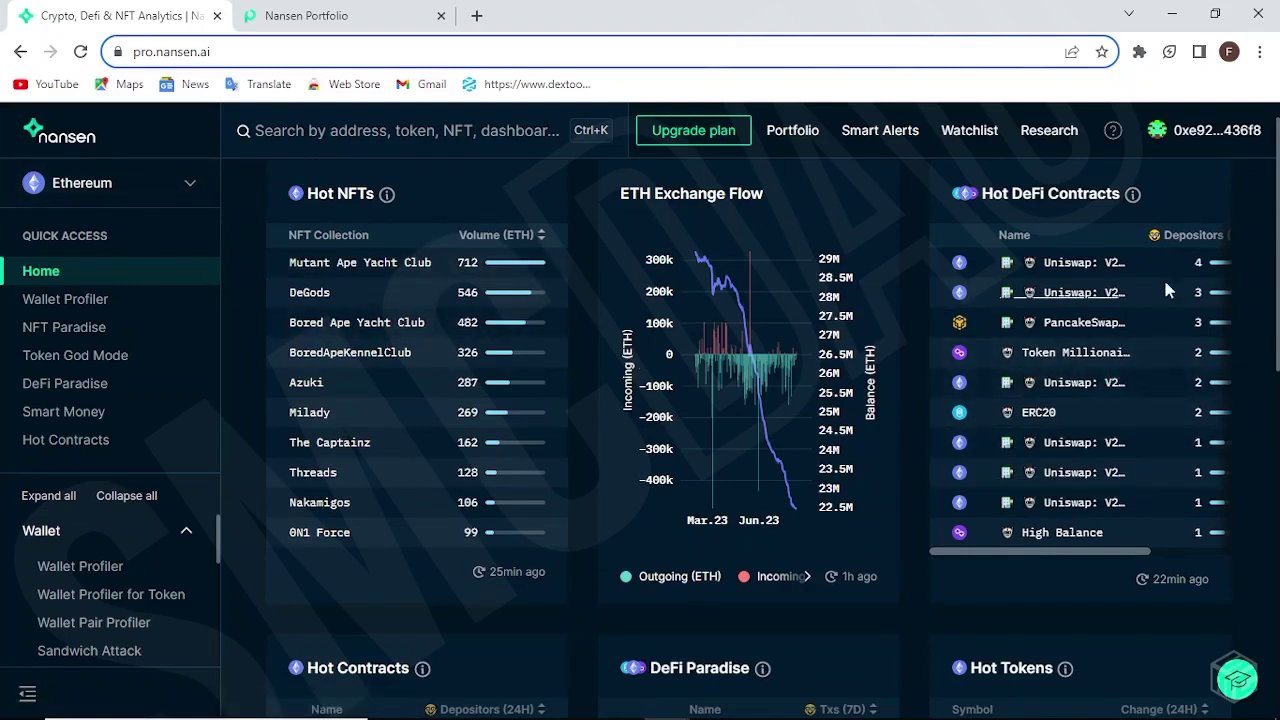
scroll(1163, 277, down, 2)
scroll(1262, 415, down, 2)
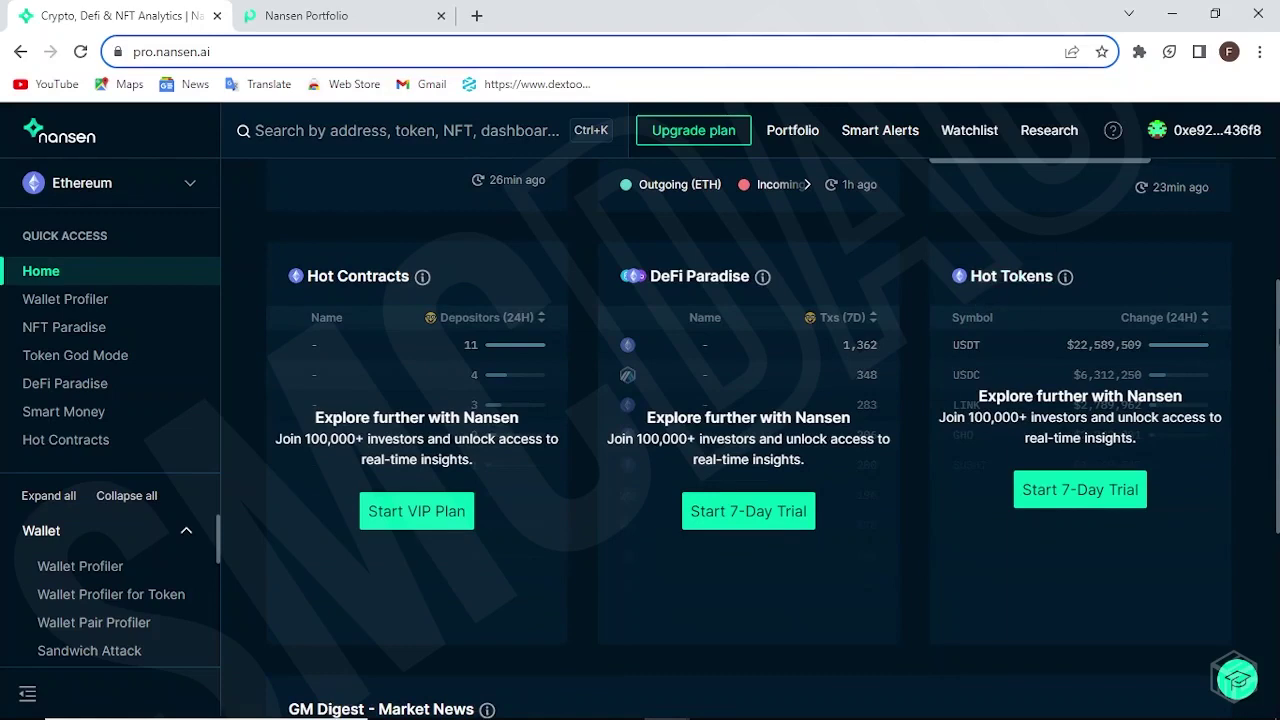
scroll(1276, 222, up, 3)
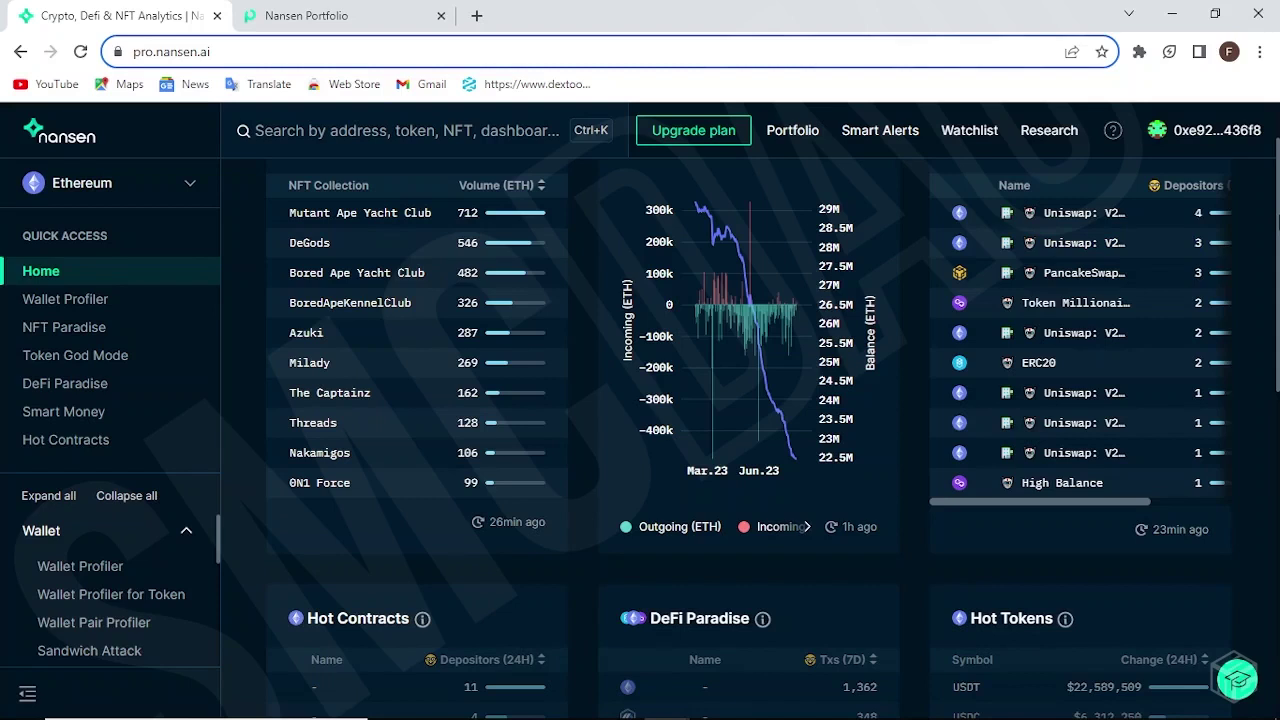
click(121, 303)
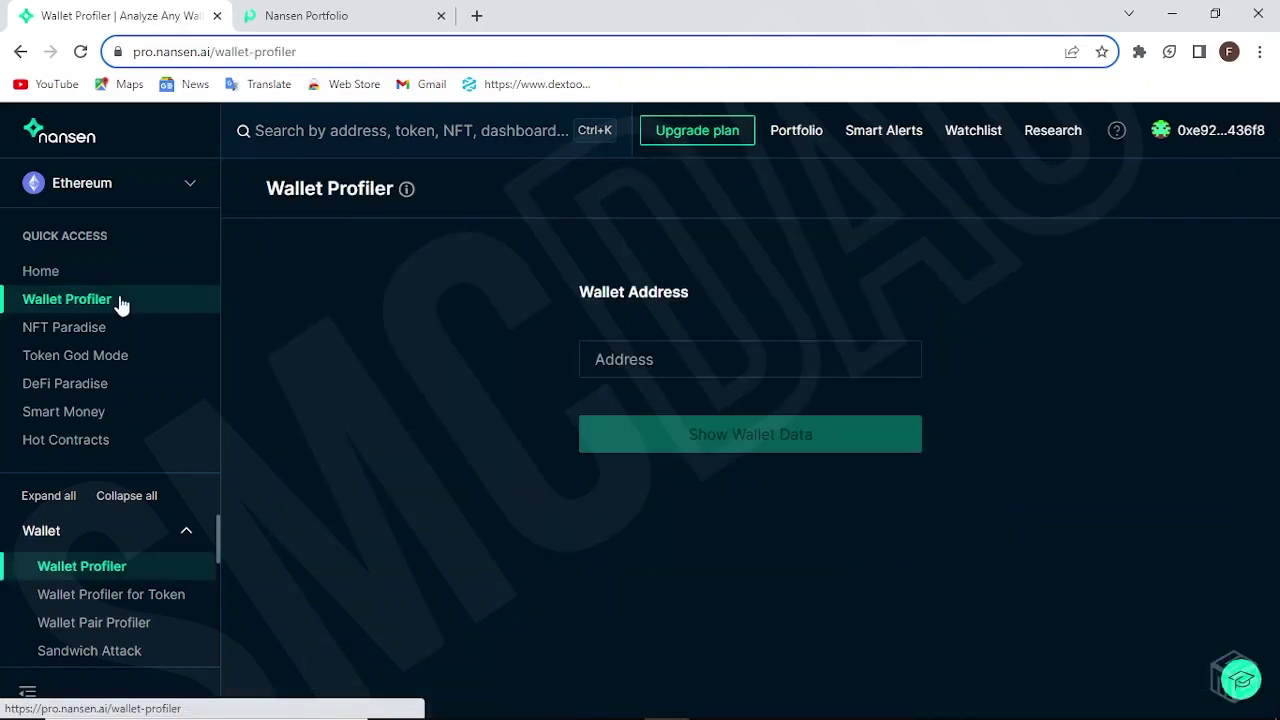
click(625, 366)
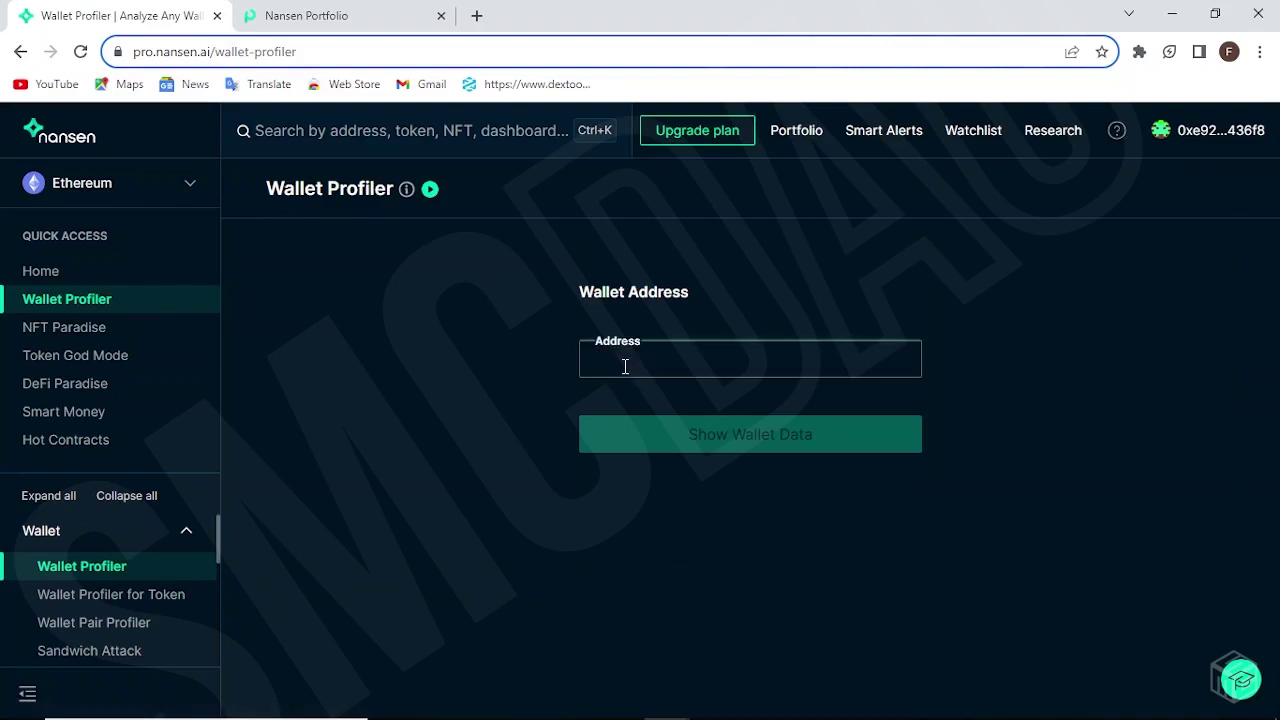
key(ctrl+v)
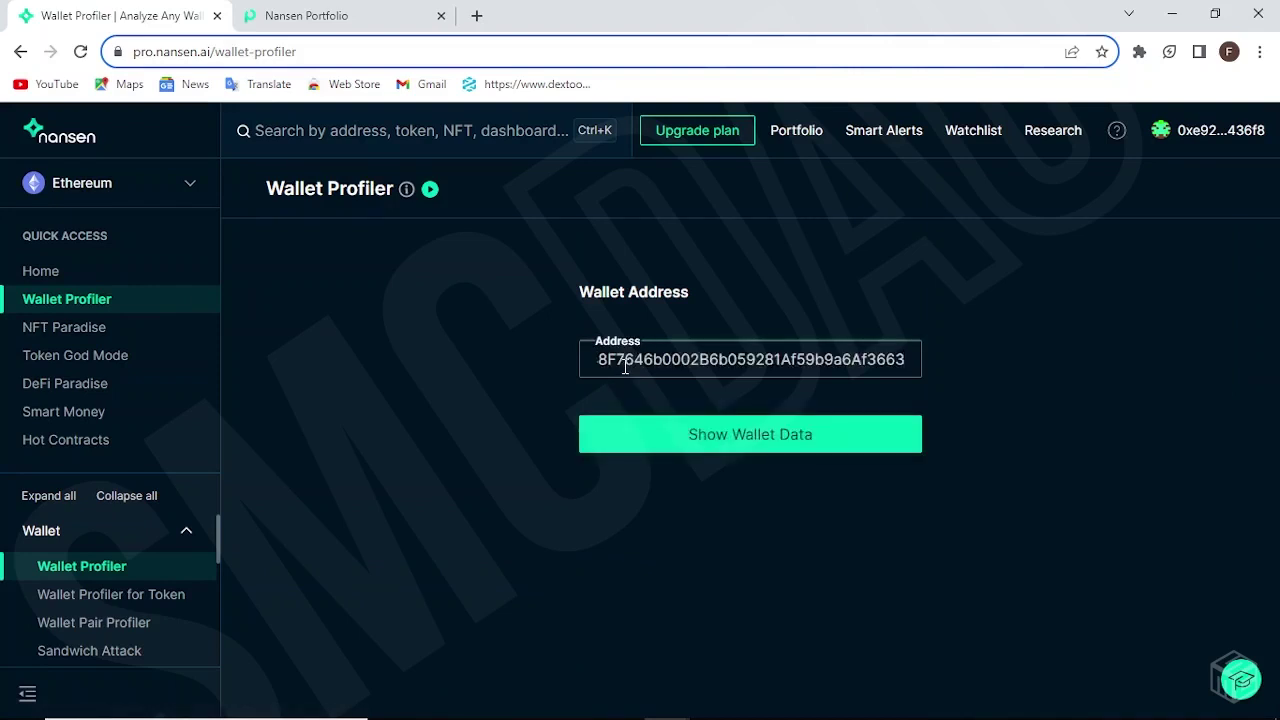
click(695, 442)
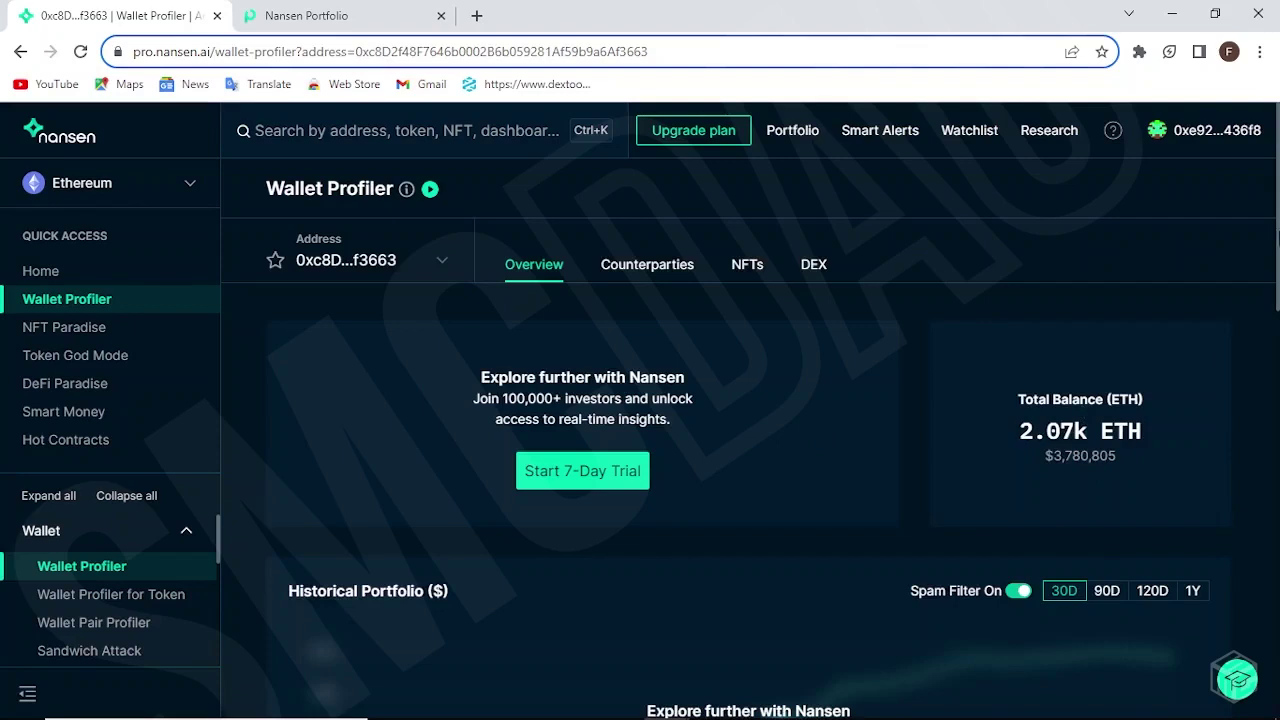
scroll(1270, 270, down, 2)
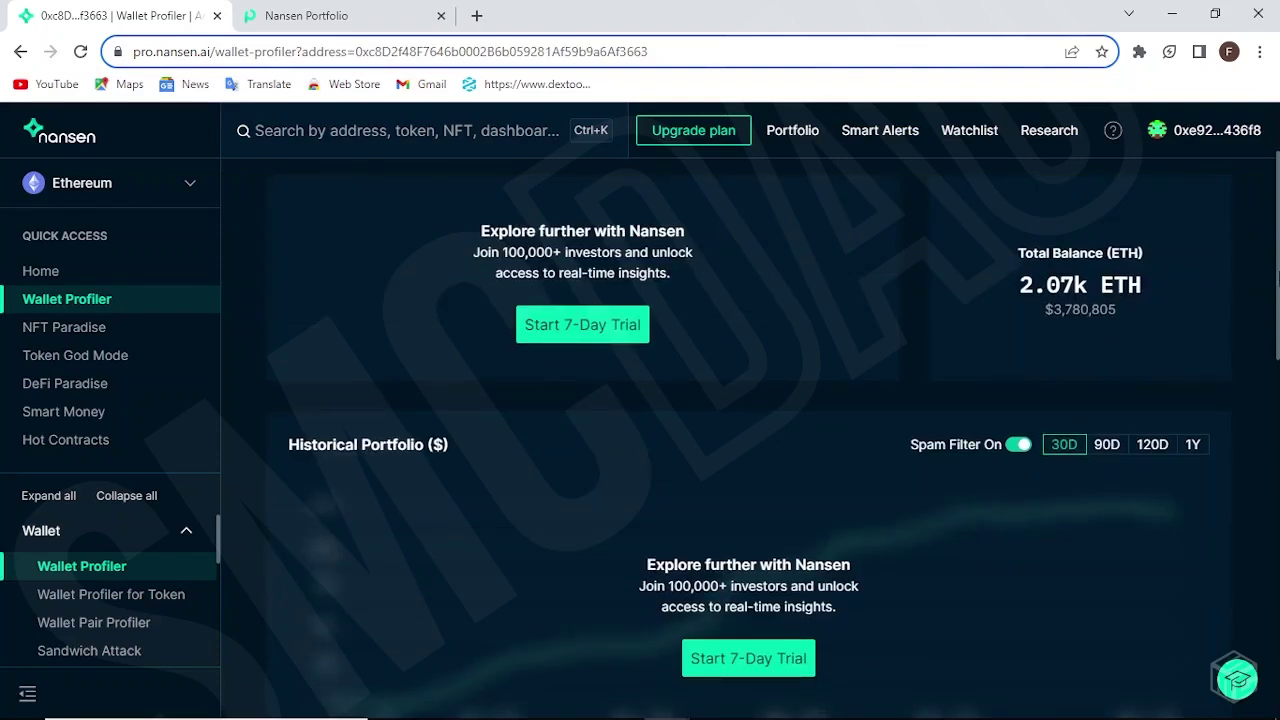
scroll(750, 440, down, 4)
scroll(750, 440, down, 2)
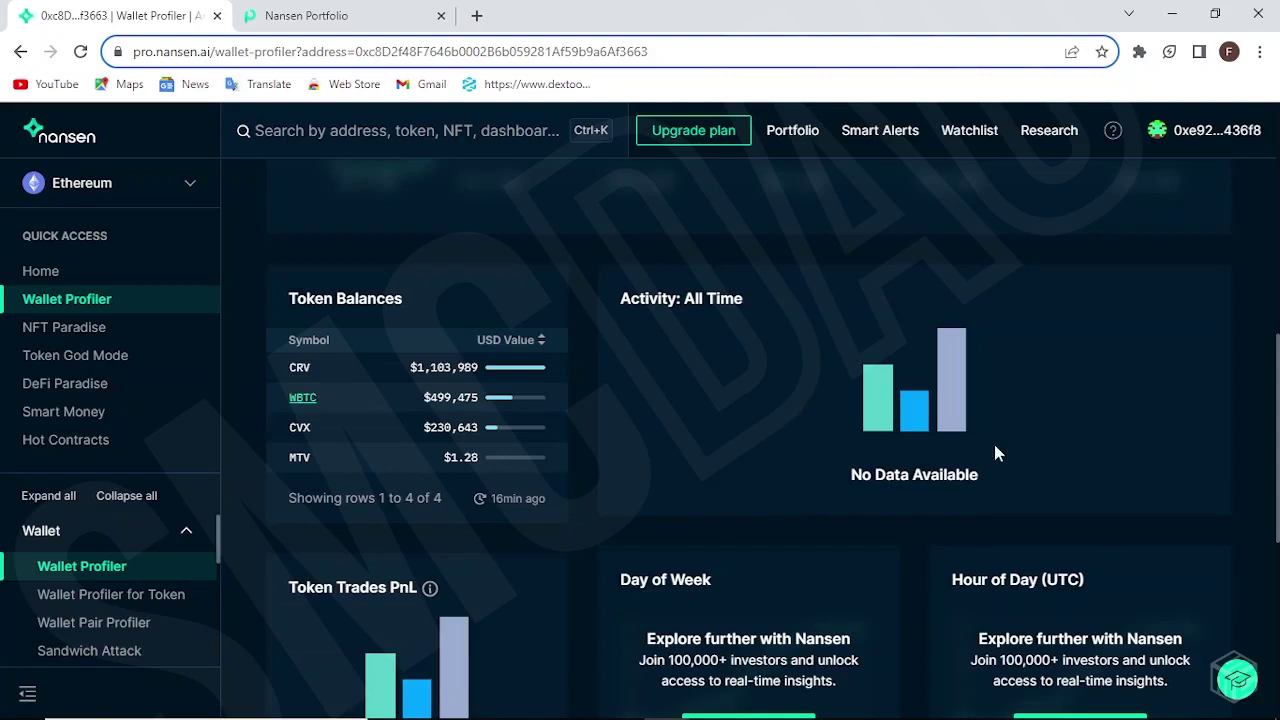
drag(1276, 410, 1277, 448)
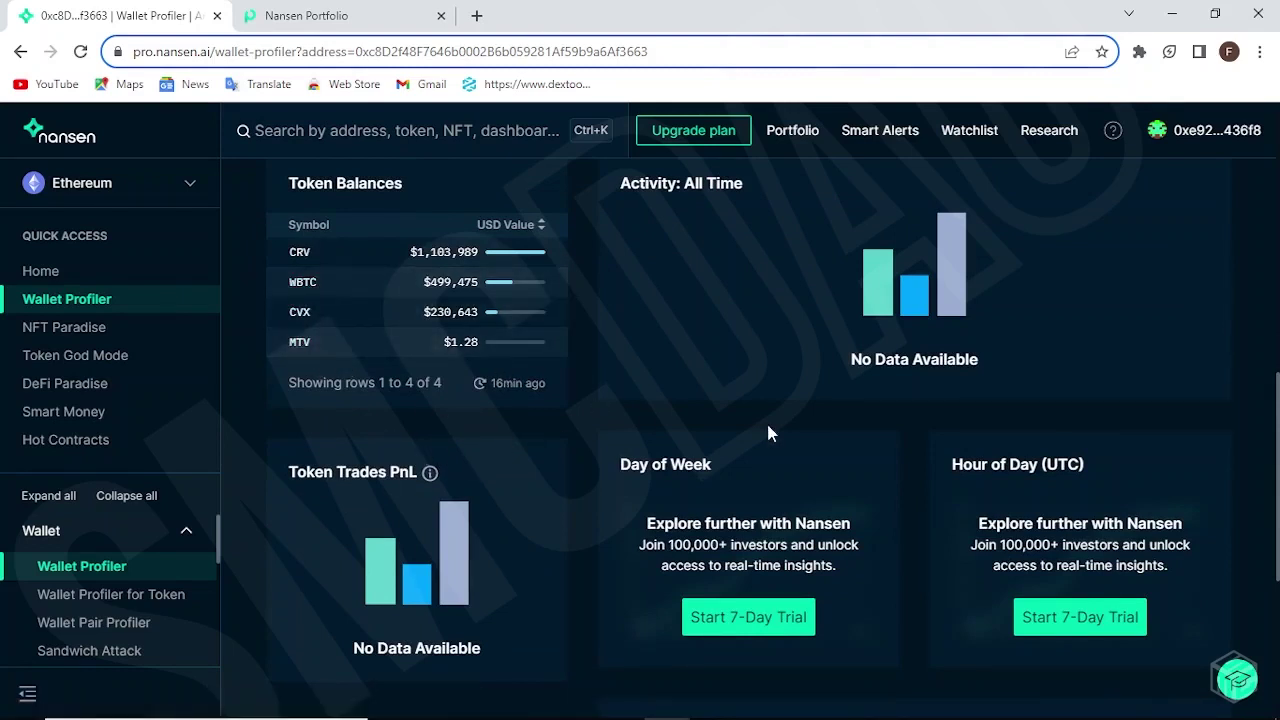
scroll(740, 430, down, 2)
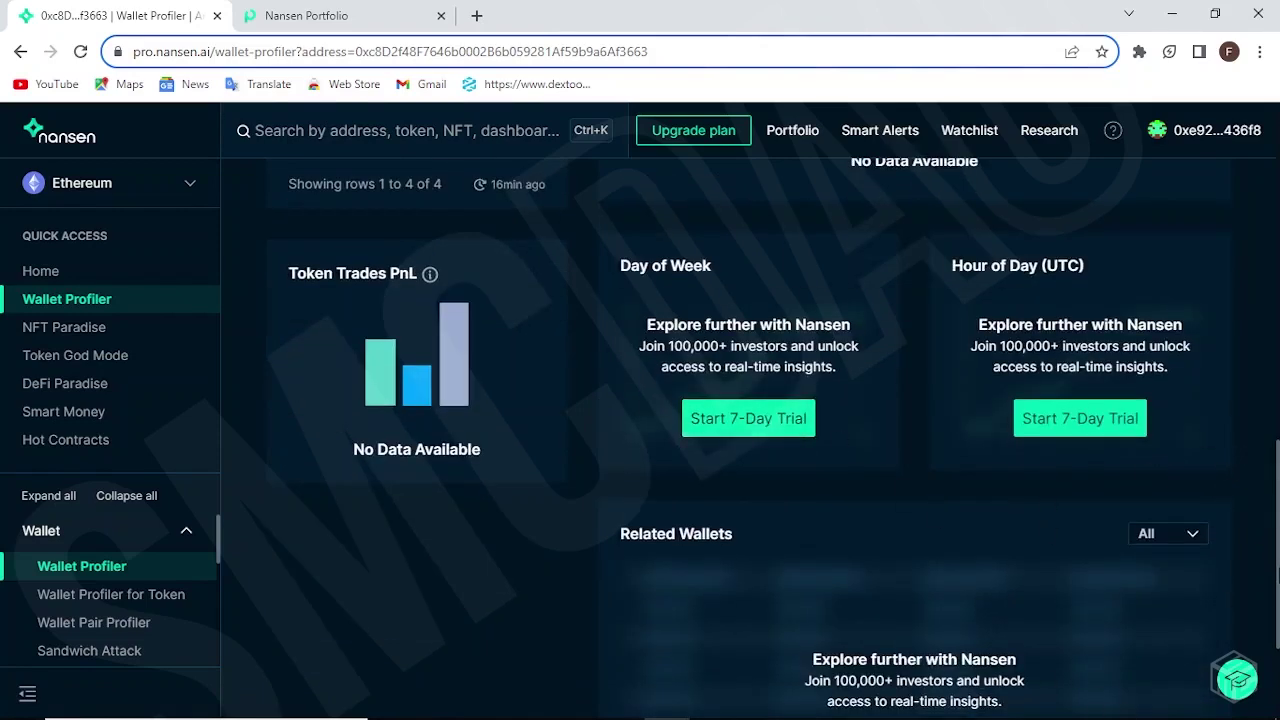
drag(1277, 515, 1275, 245)
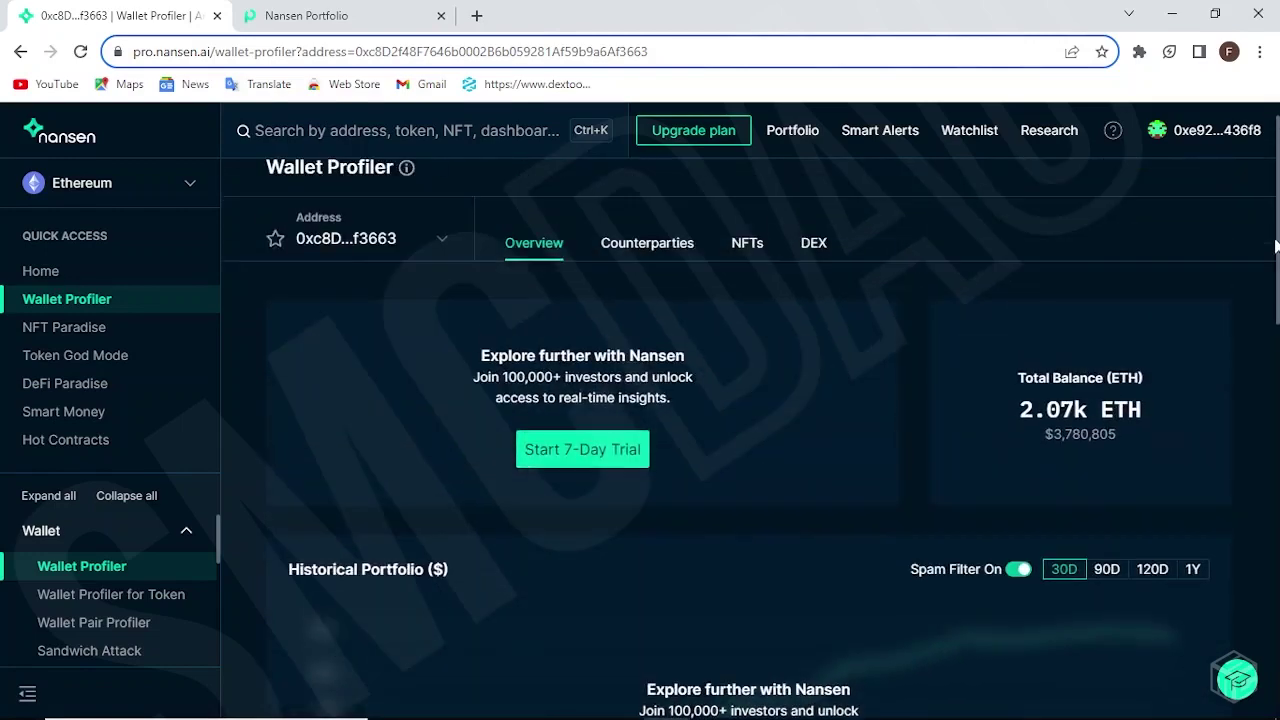
- Open Token God Mode from the sidebar's Quick Access section
click(97, 365)
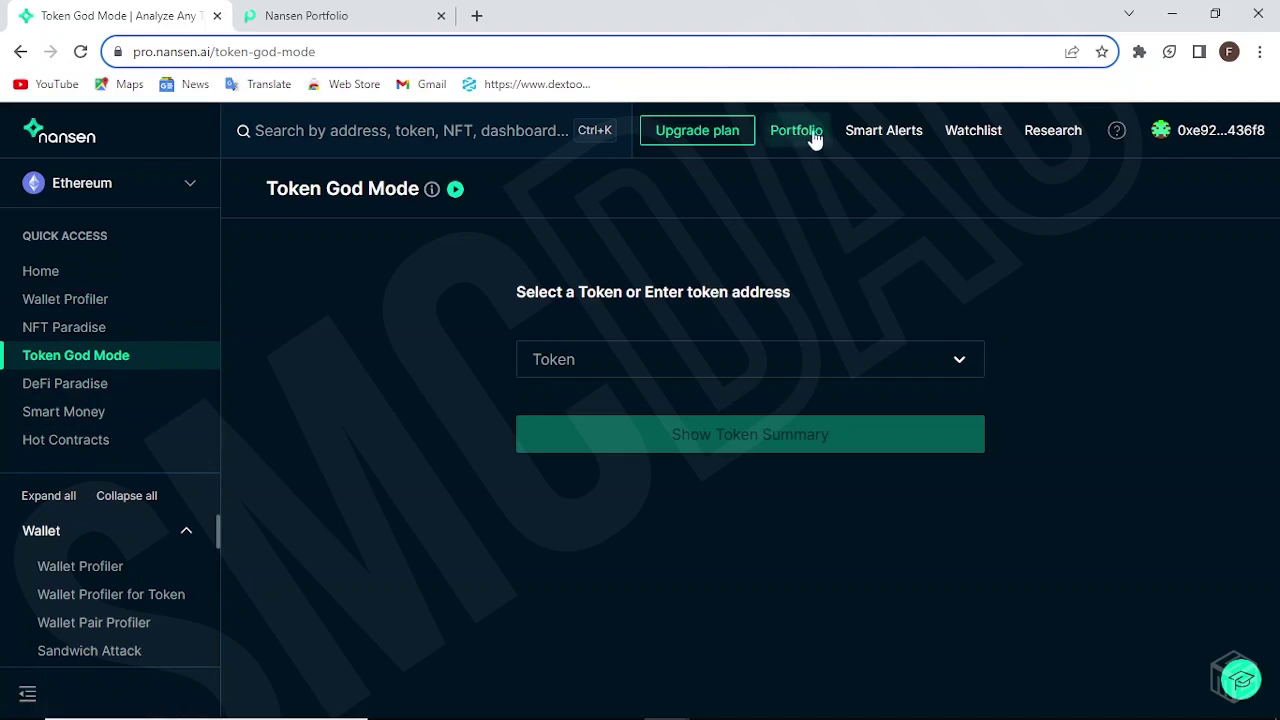
- Review the Nansen Portfolio dashboard's $5,609,242.41 net worth, token allocation and wallet token list
click(331, 16)
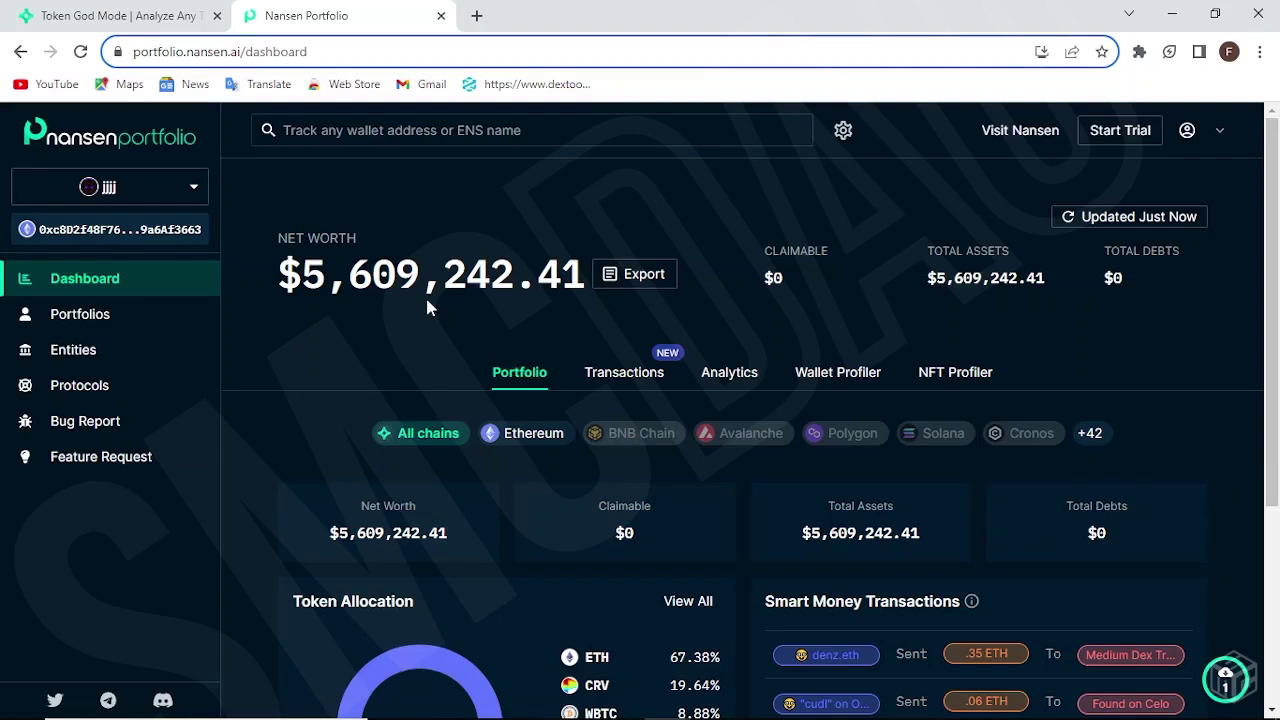
scroll(1270, 234, down, 1)
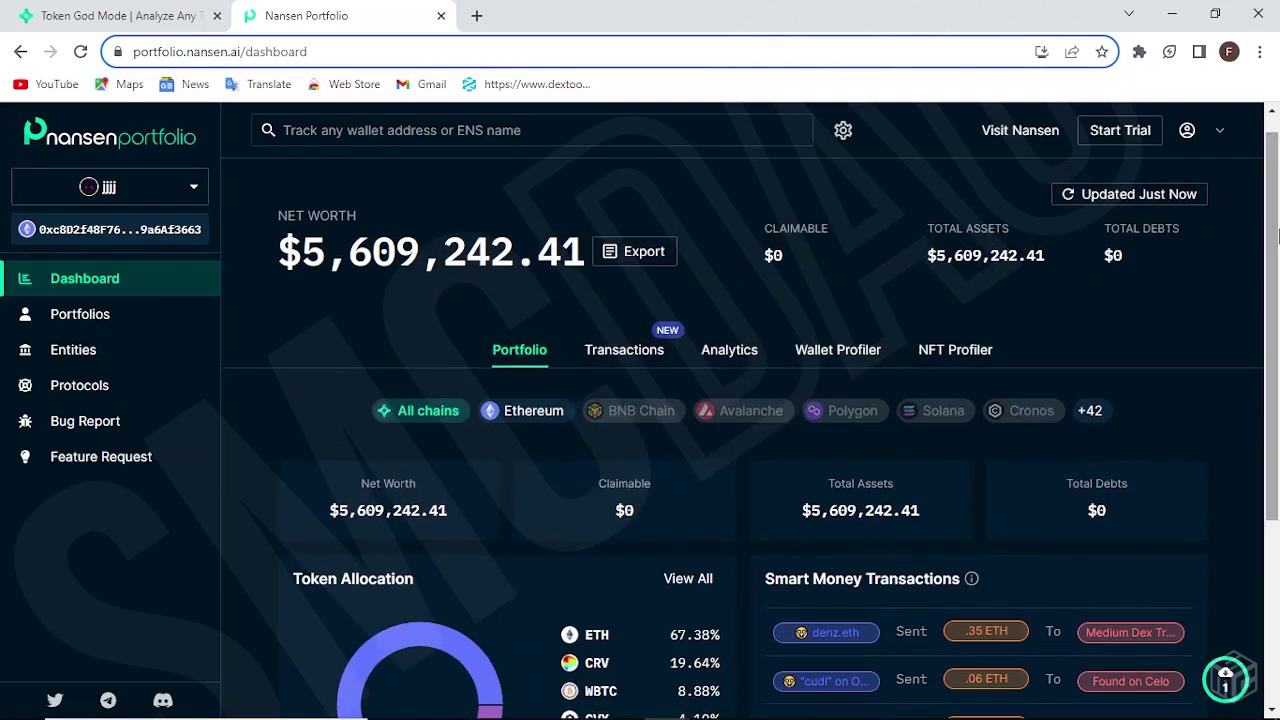
drag(1275, 234, 1277, 398)
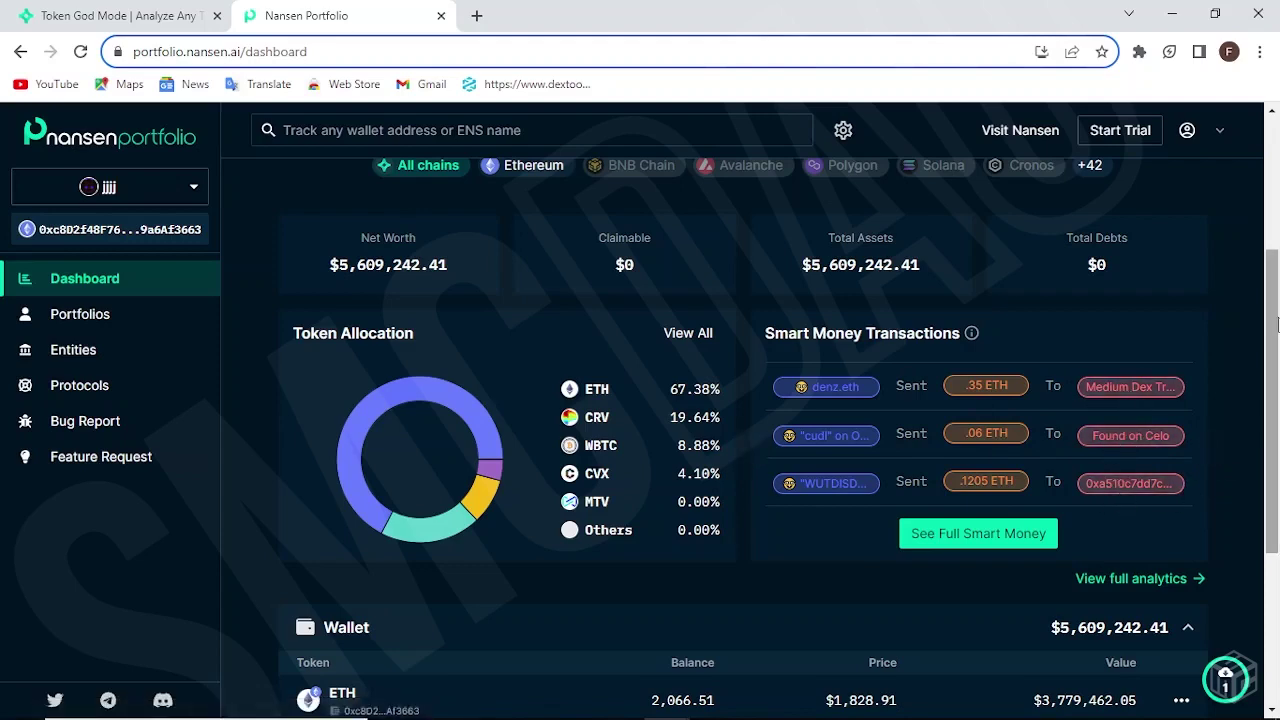
drag(1276, 323, 1277, 450)
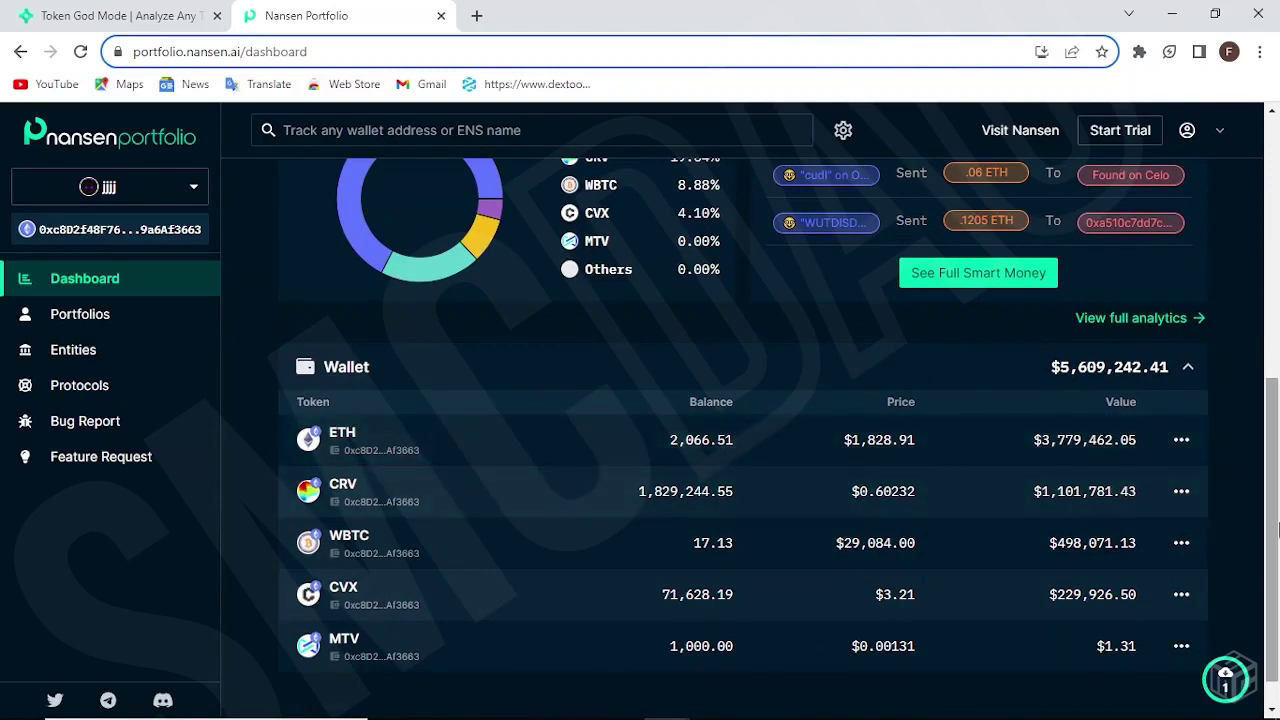
drag(1277, 530, 1275, 287)
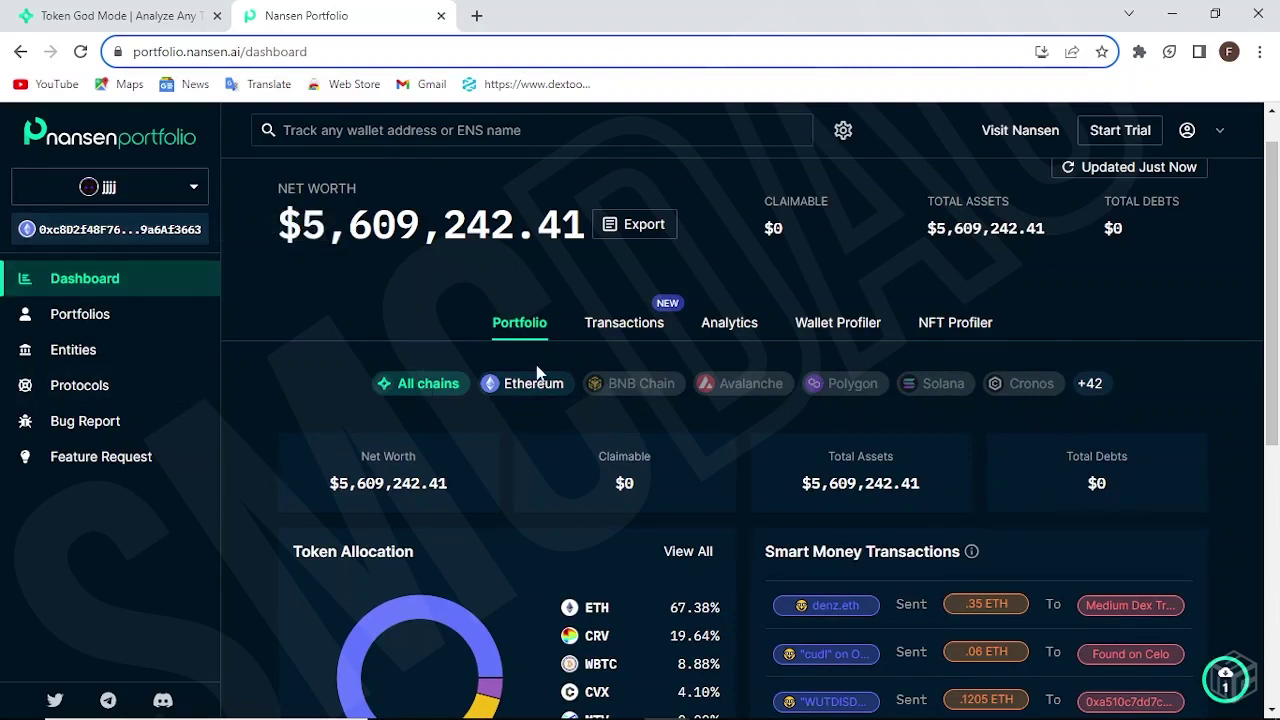
- Browse the wallet's Transaction History, led by an 08 Aug '23 ETH call worth $3.59M
click(622, 322)
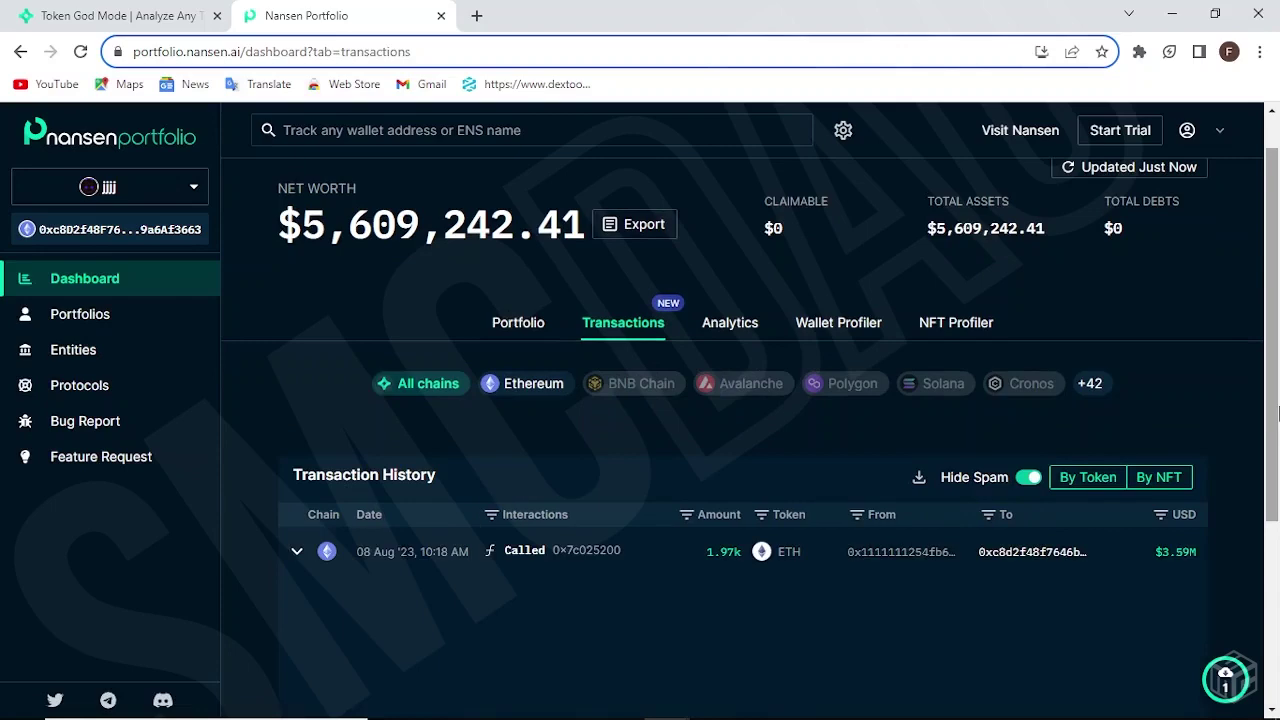
scroll(1277, 414, down, 2)
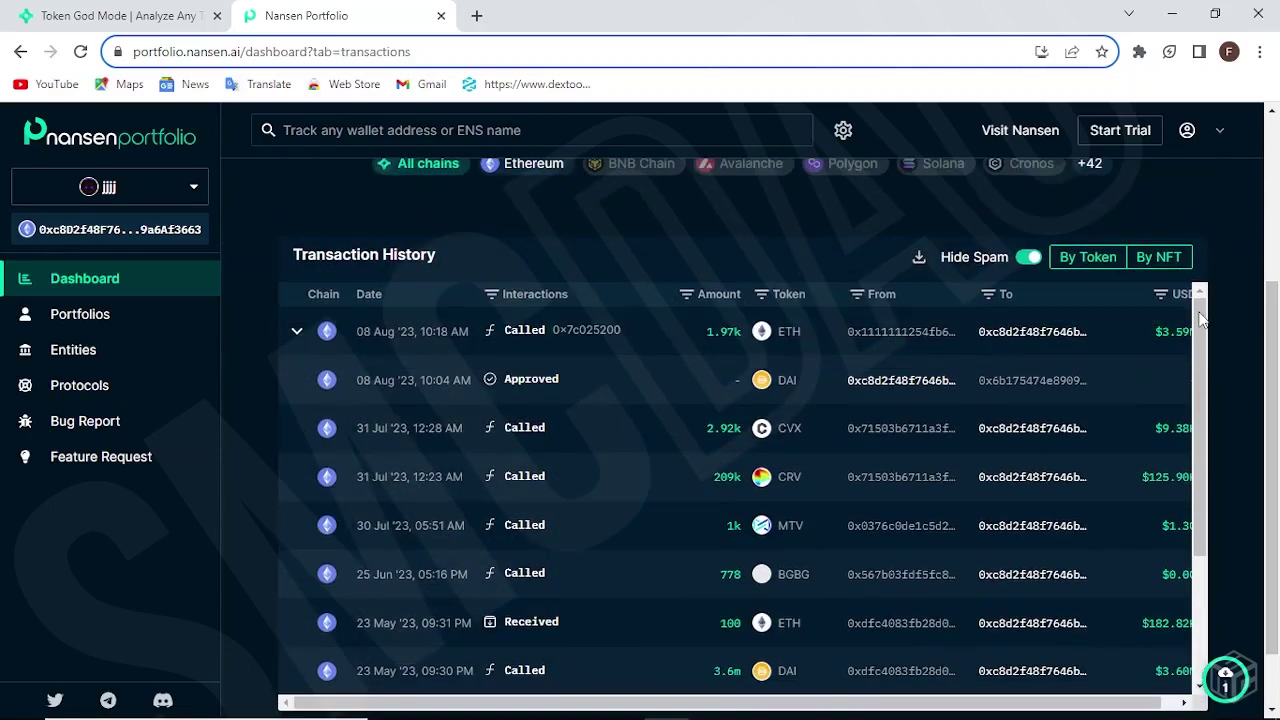
drag(1201, 318, 1201, 234)
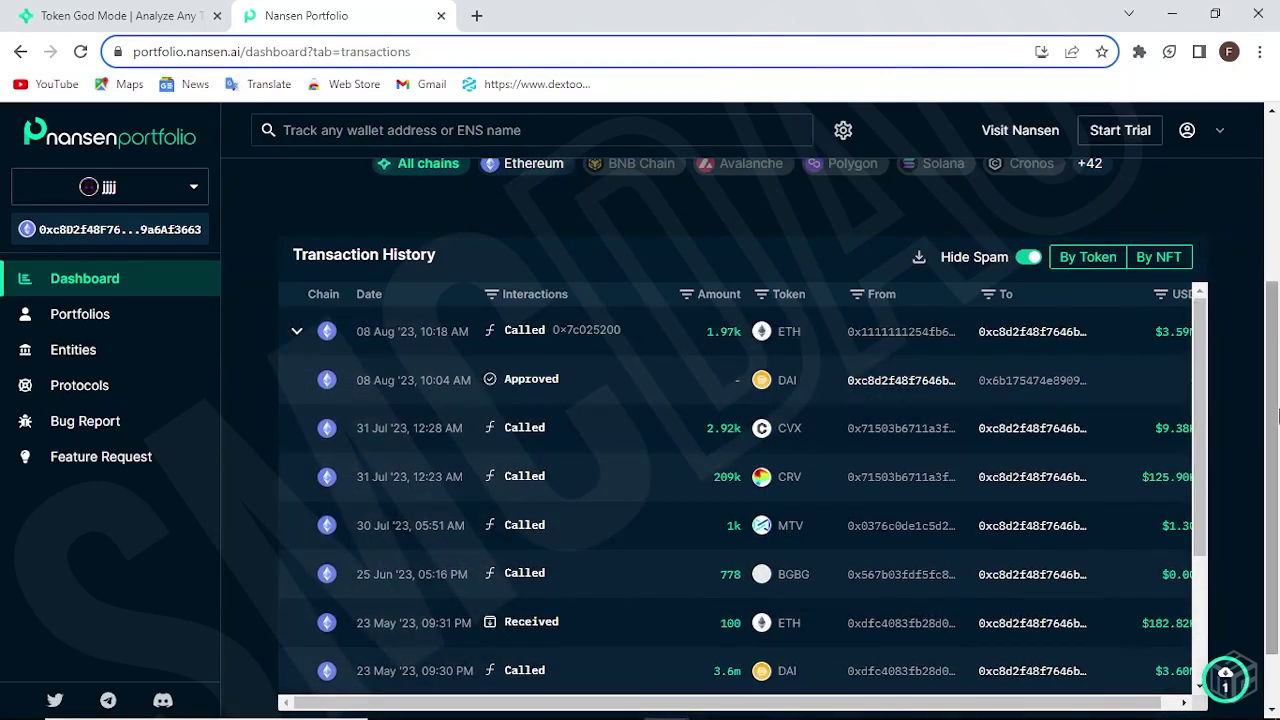
scroll(1277, 258, up, 3)
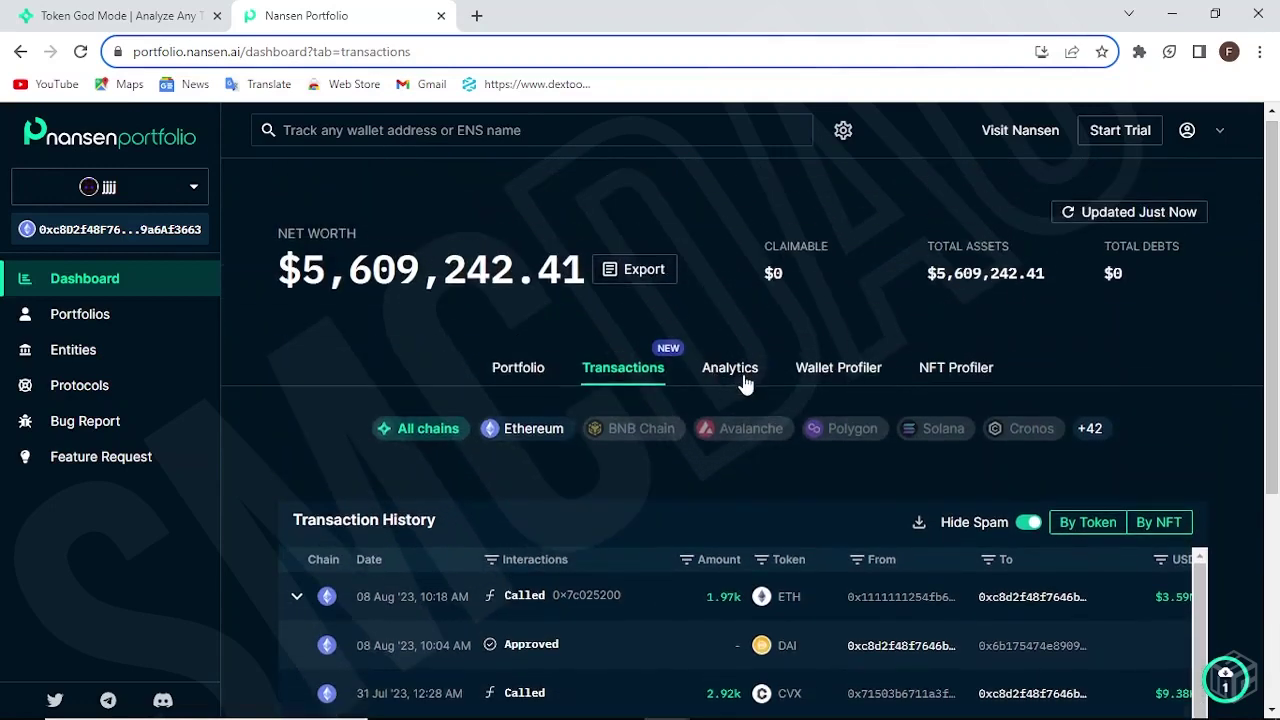
click(740, 370)
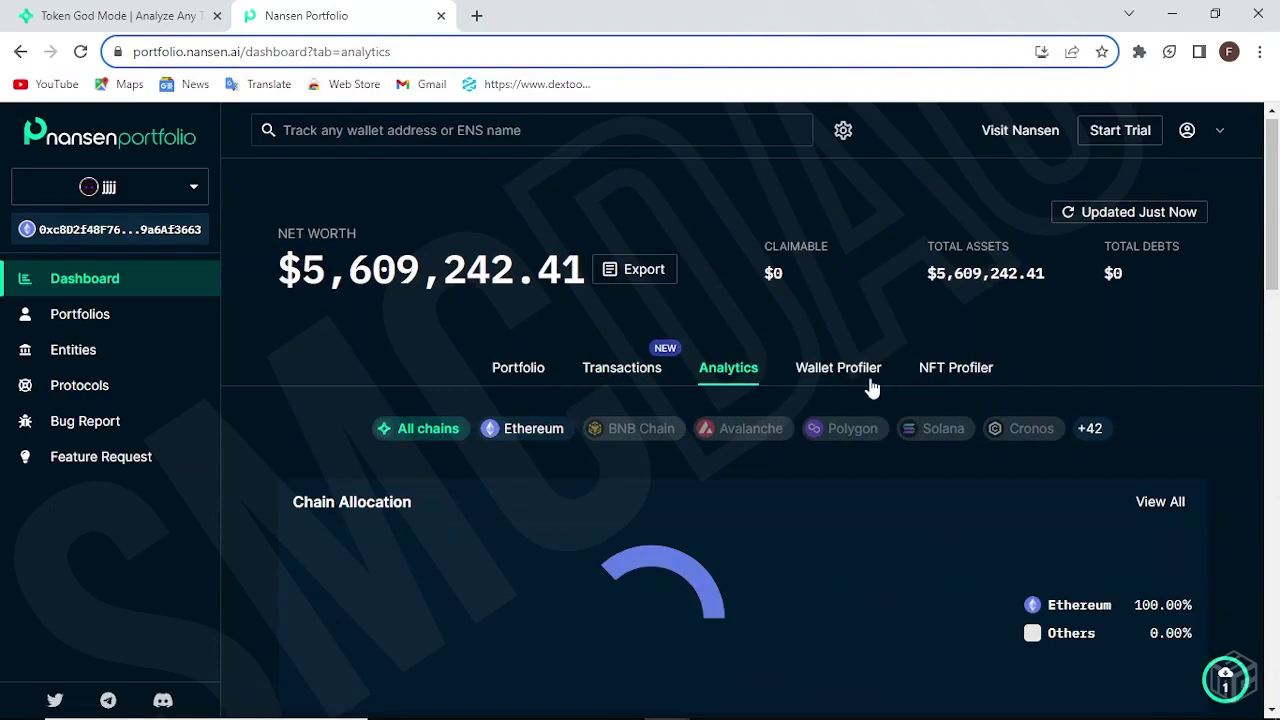
drag(1274, 262, 1275, 302)
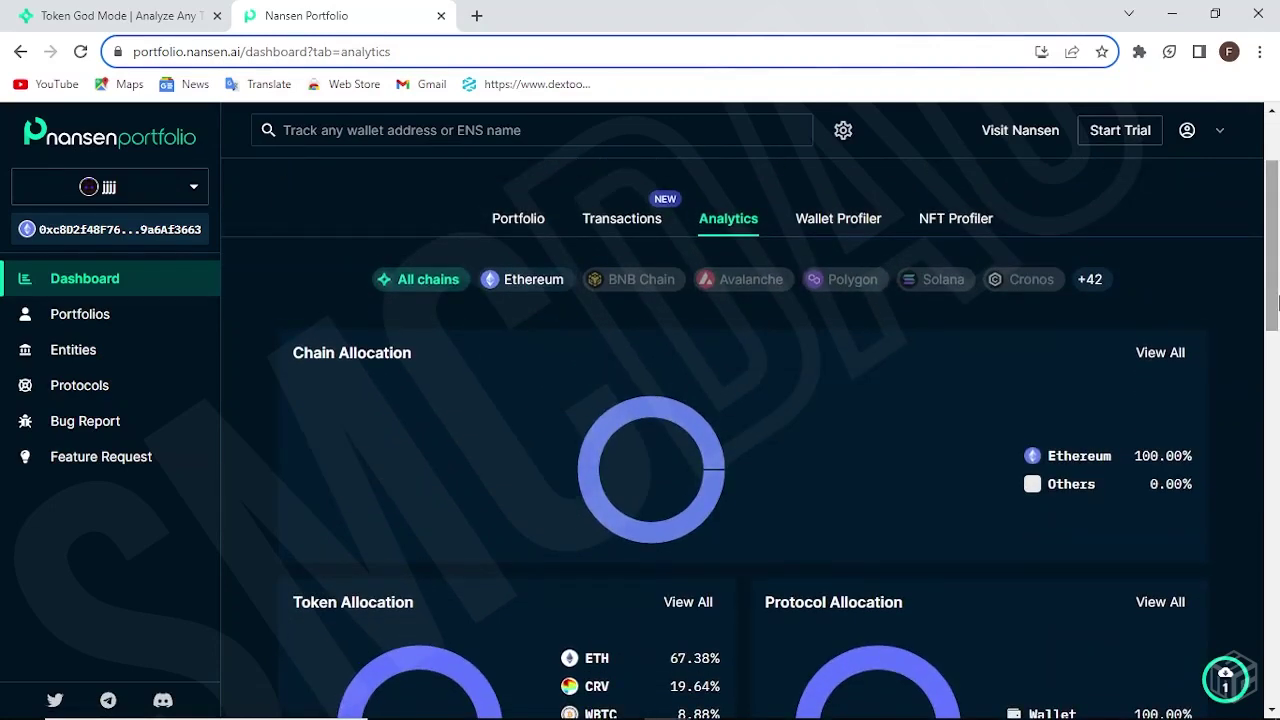
drag(1276, 302, 1277, 676)
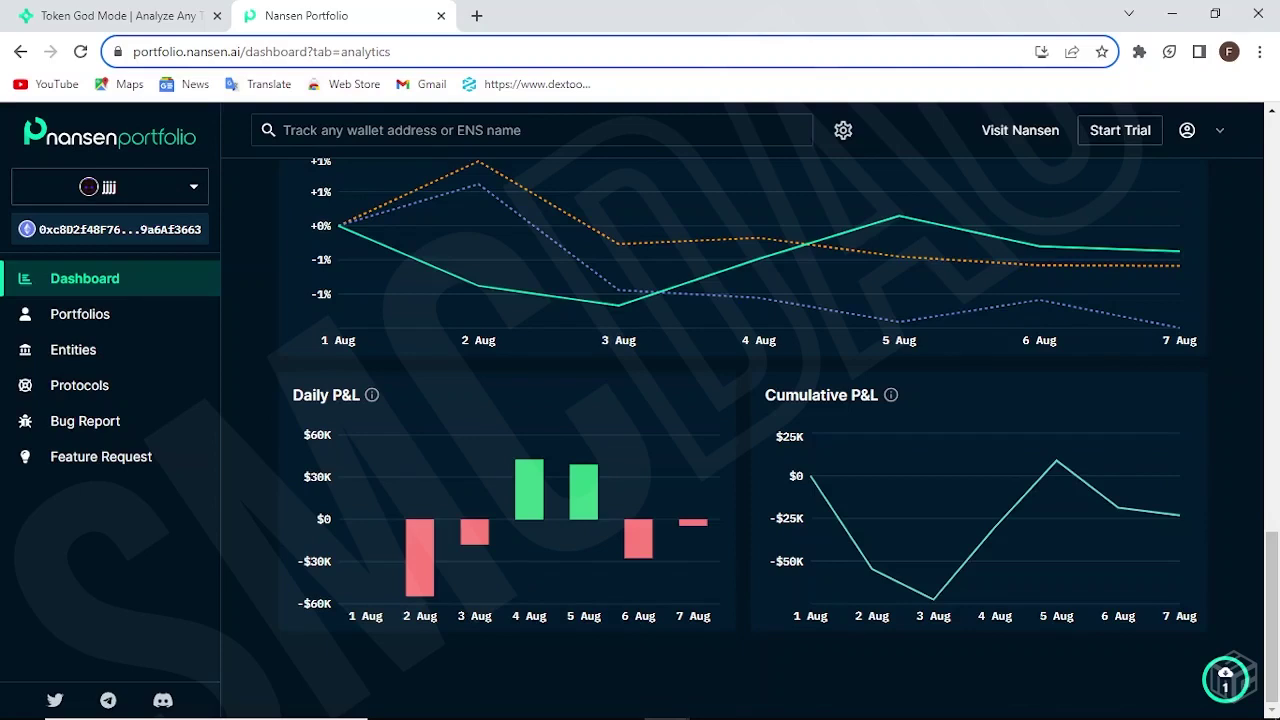
scroll(1275, 667, up, 2)
scroll(1277, 663, down, 2)
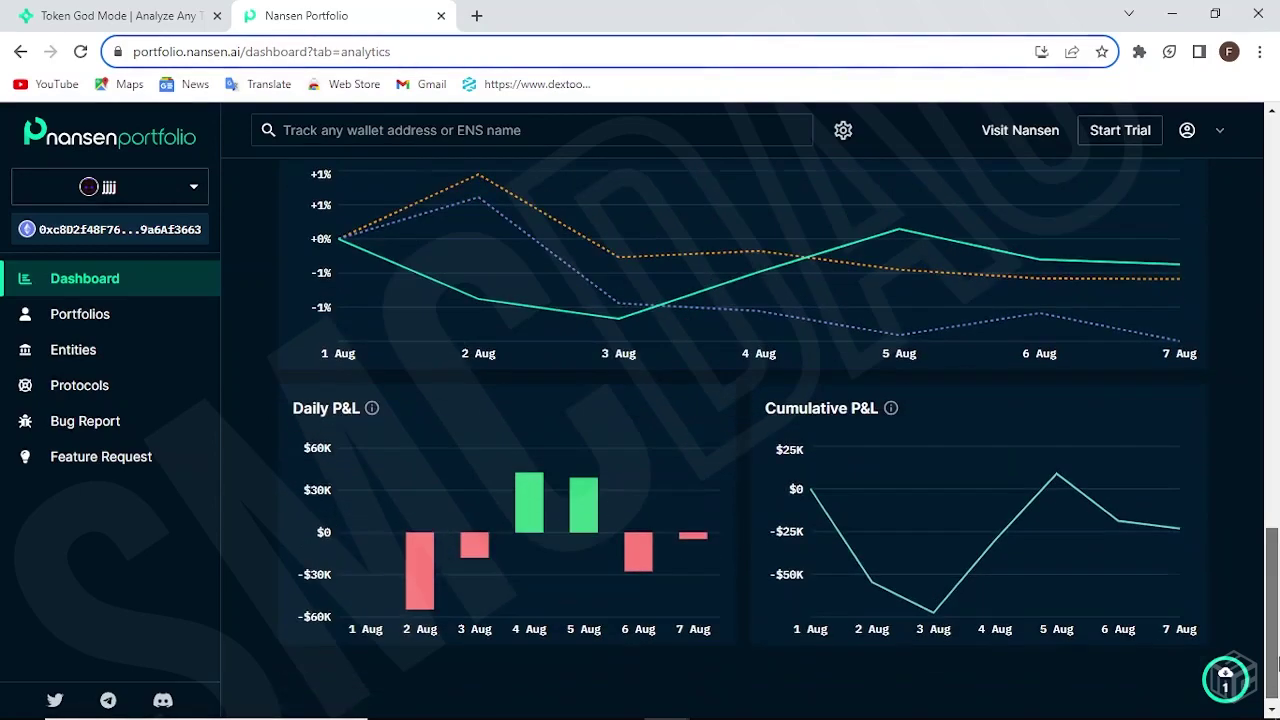
scroll(1277, 663, down, 1)
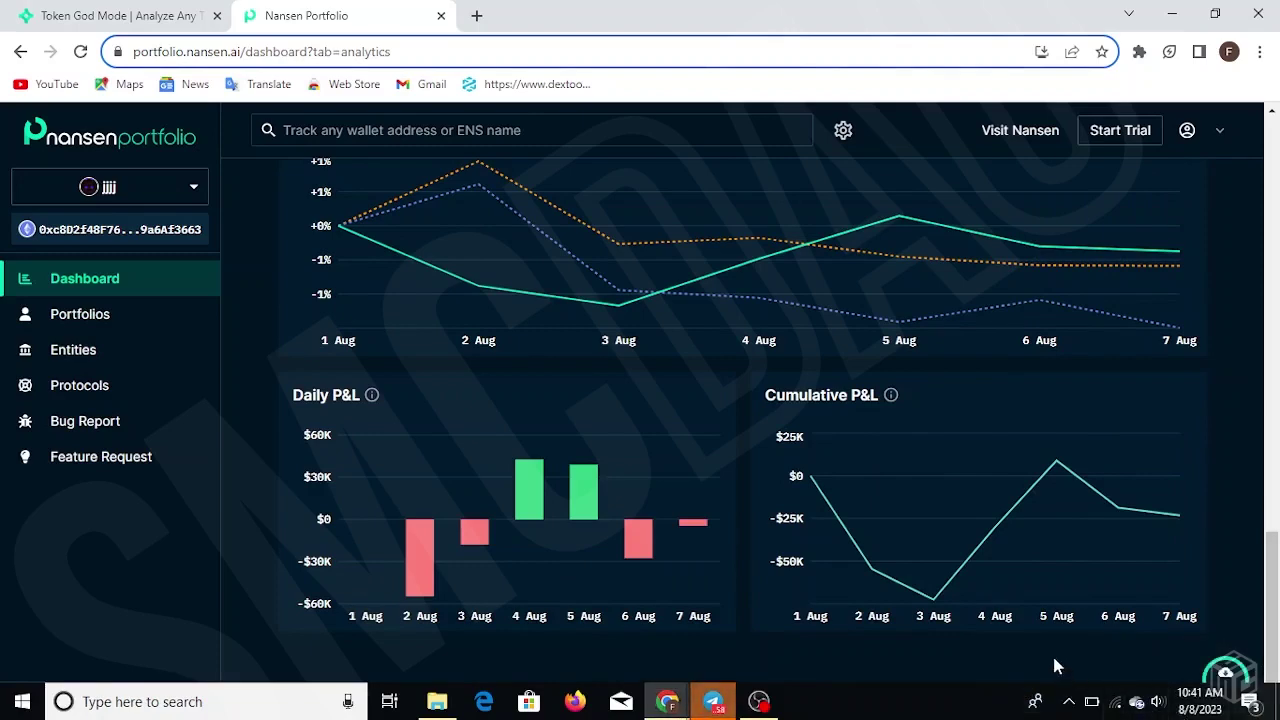
drag(1274, 536, 1275, 168)
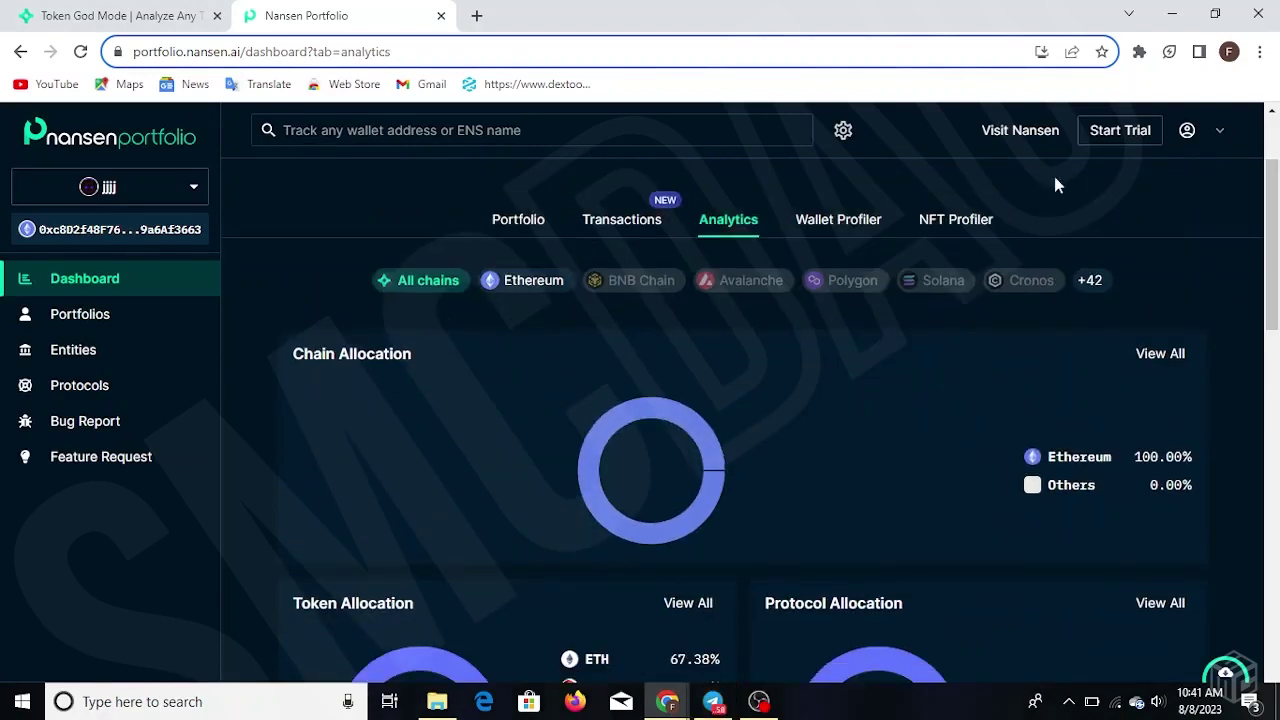
- Review the wallet's labels and token flows on the Wallet Profiler tab
click(863, 226)
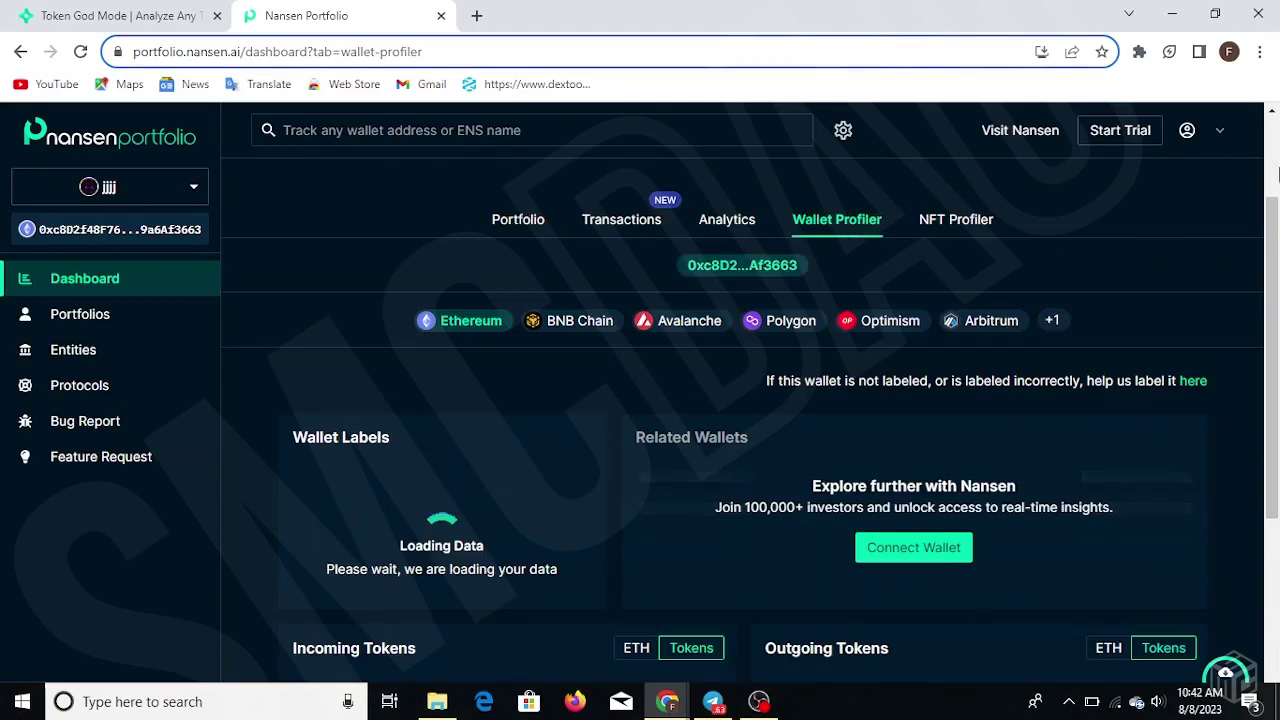
drag(1275, 223, 1277, 338)
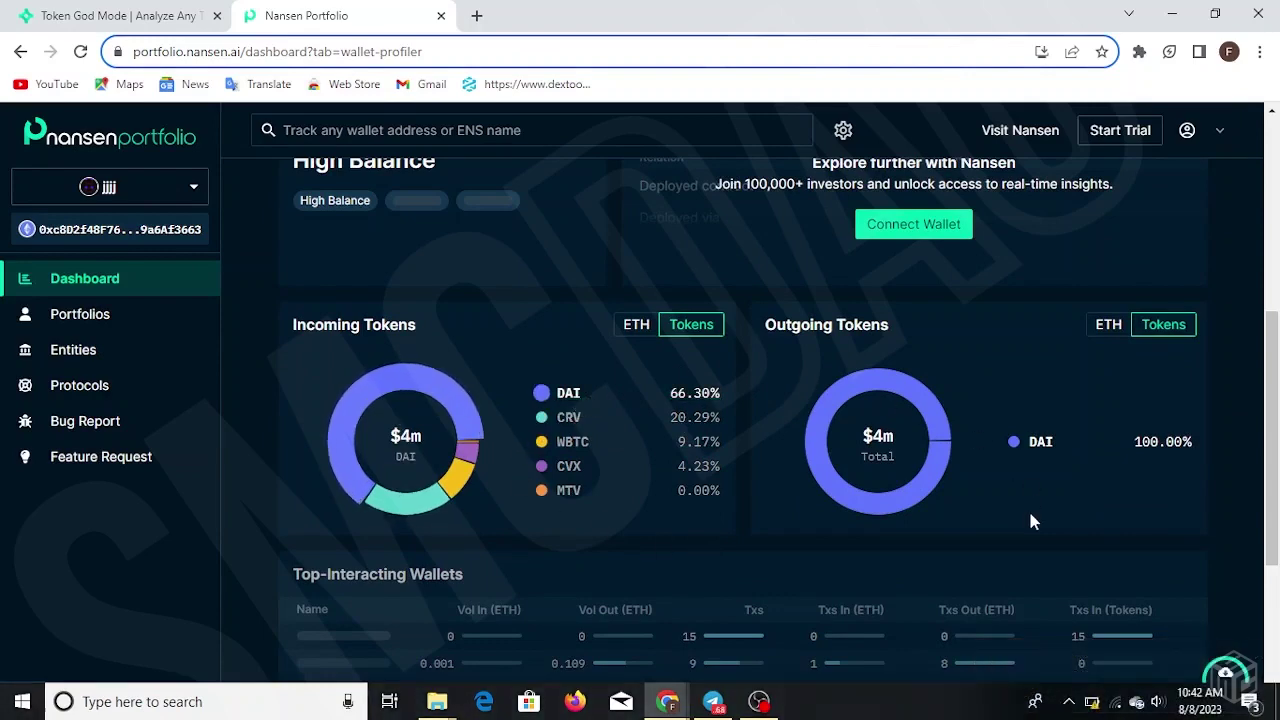
drag(1277, 470, 1274, 160)
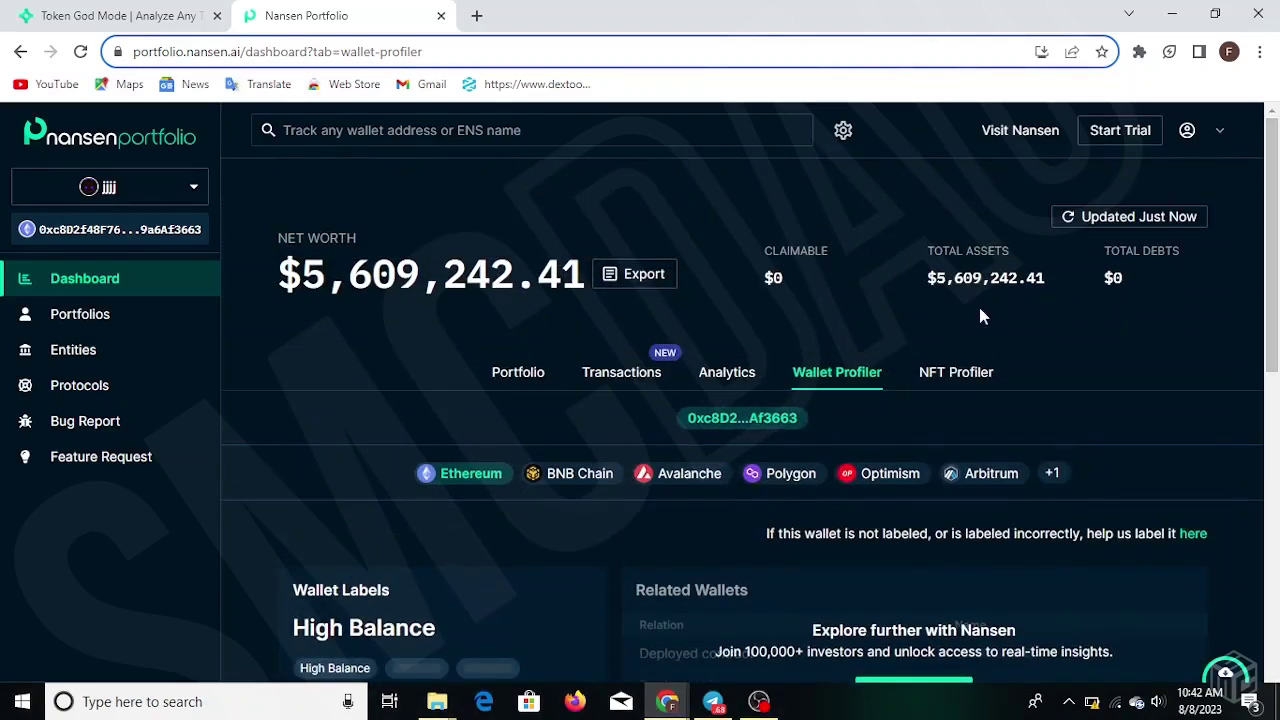
- View the NFT Profiler tab down to its $9 / 7-day trial offer
click(962, 388)
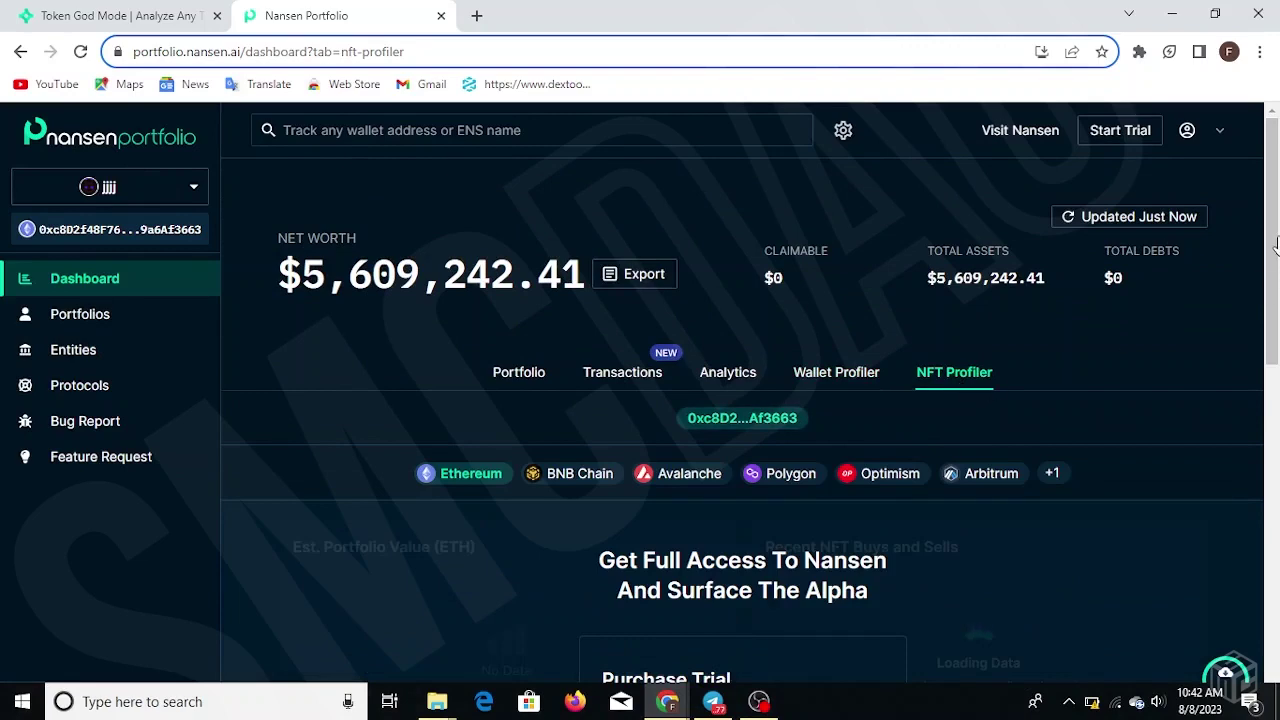
drag(1276, 244, 1277, 436)
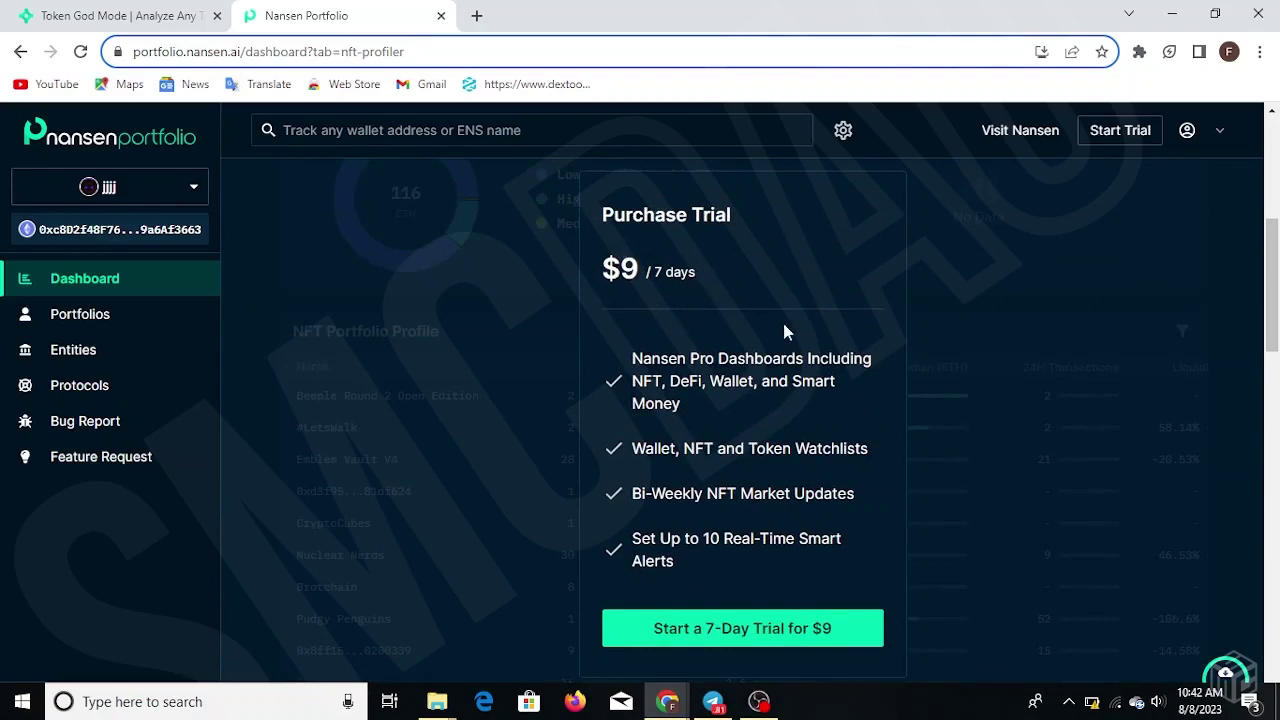
drag(1268, 348, 1267, 247)
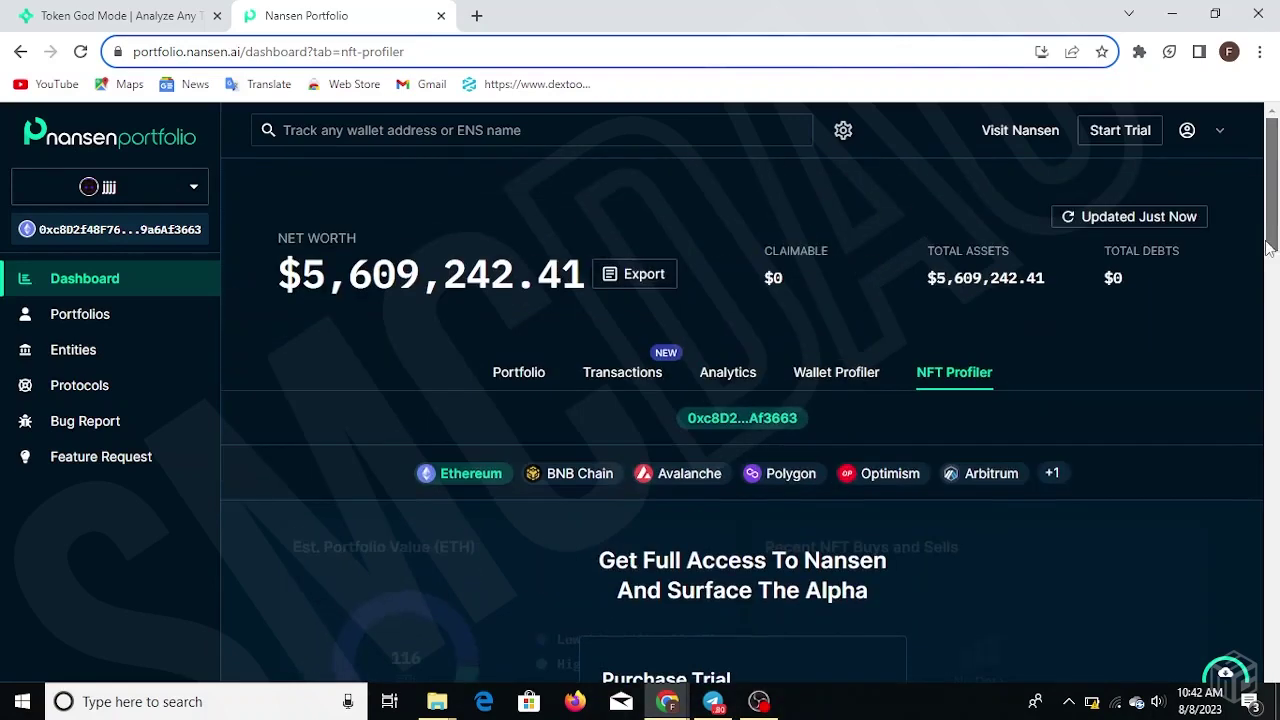
- Show the Portfolios page with My Portfolio and one unverified portfolio
click(84, 316)
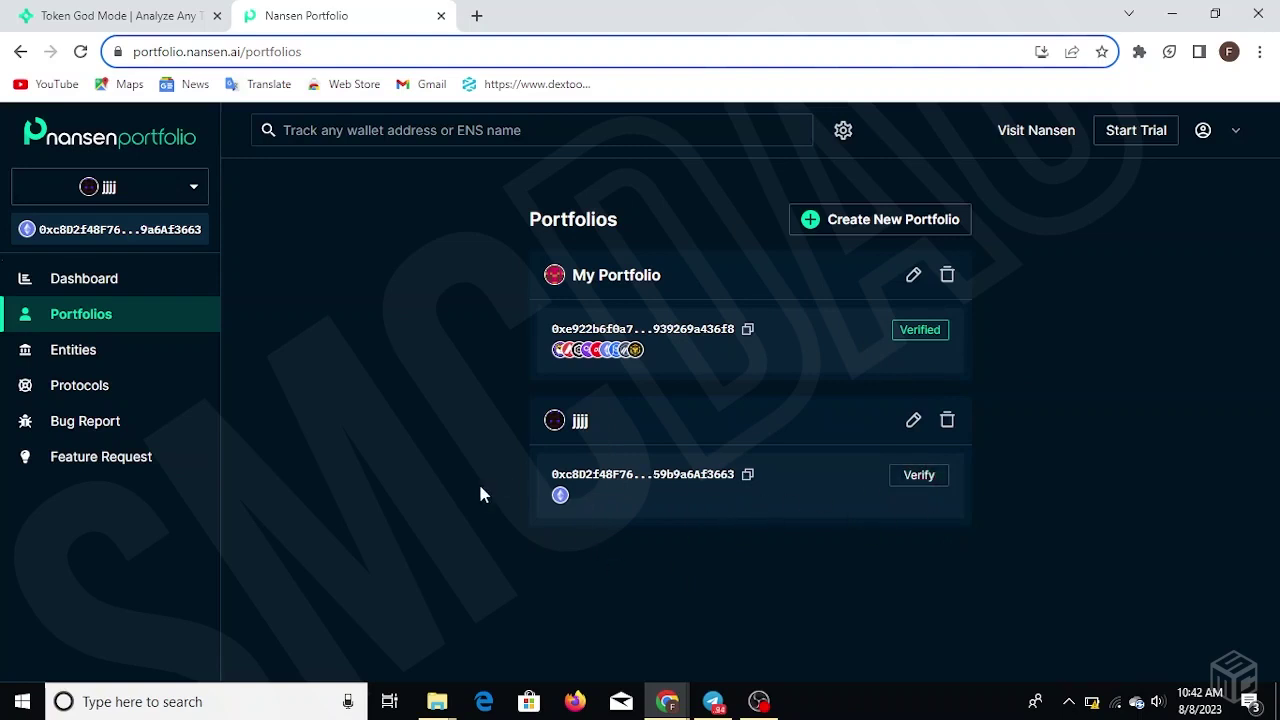
- Browse Exchange Holdings on the Entities page, covering Binance, OKX, Bitfinex and Crypto.com
click(80, 352)
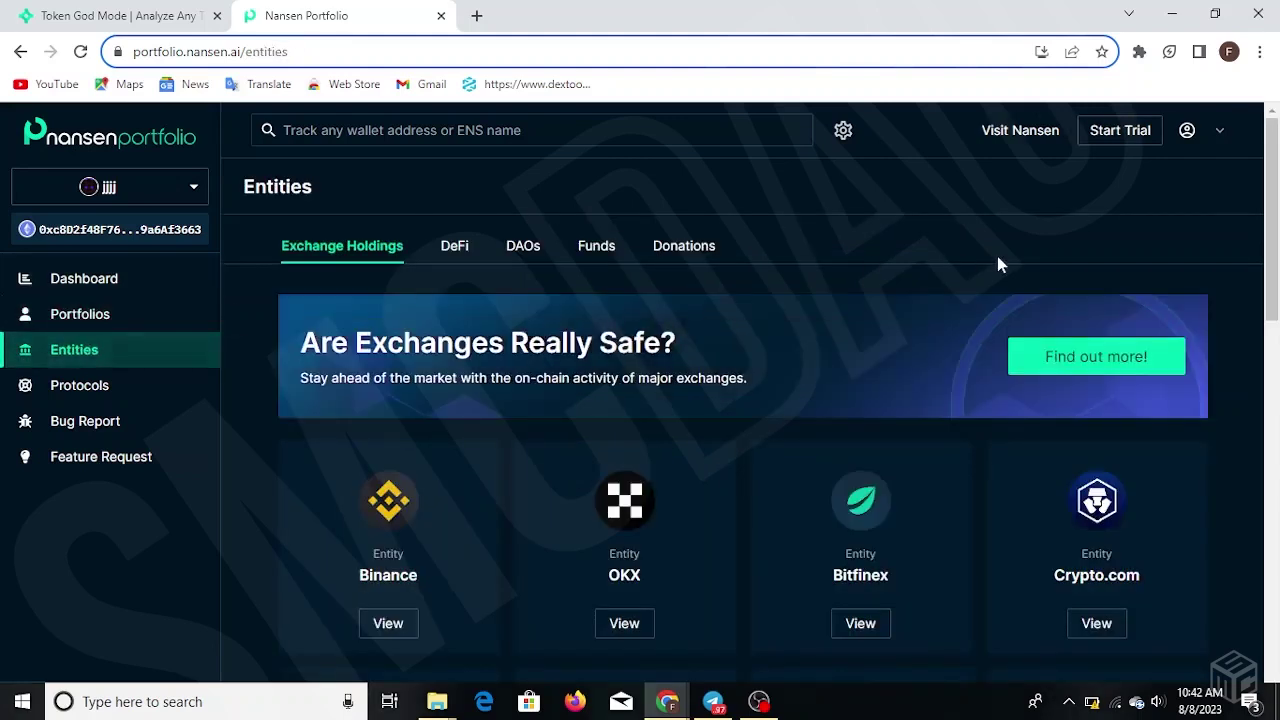
scroll(1277, 287, down, 1)
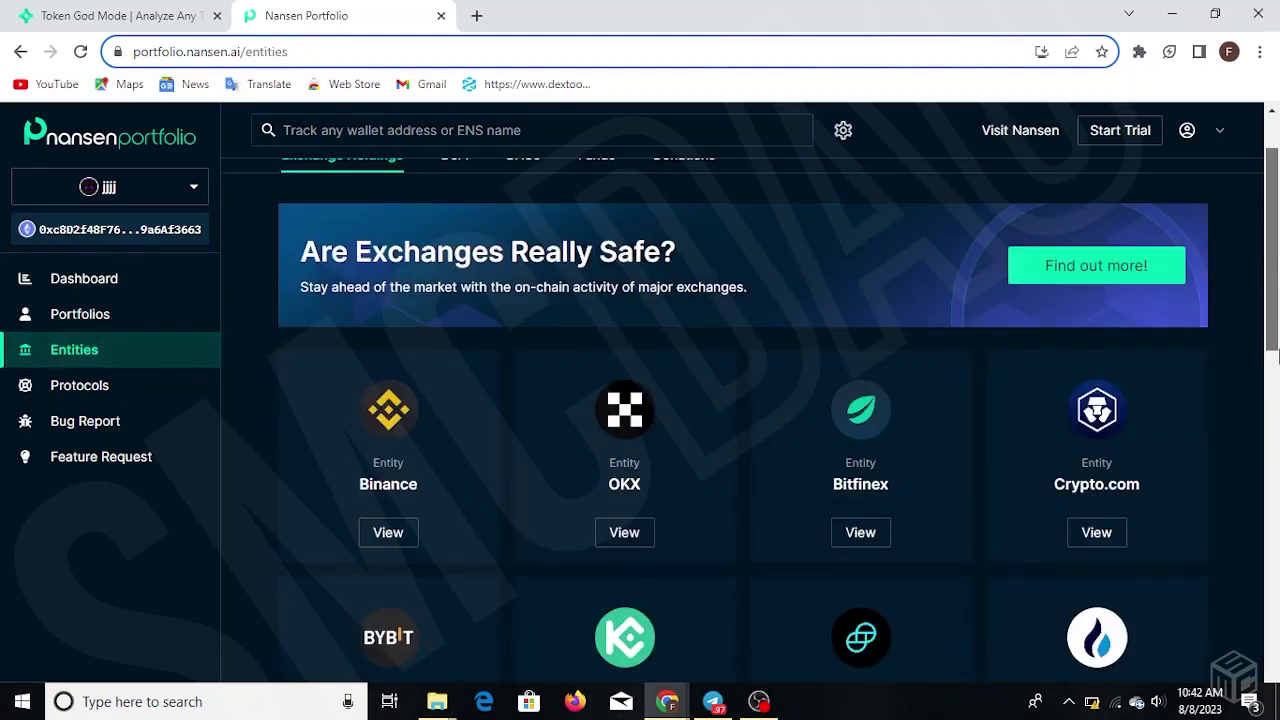
scroll(1275, 355, down, 1)
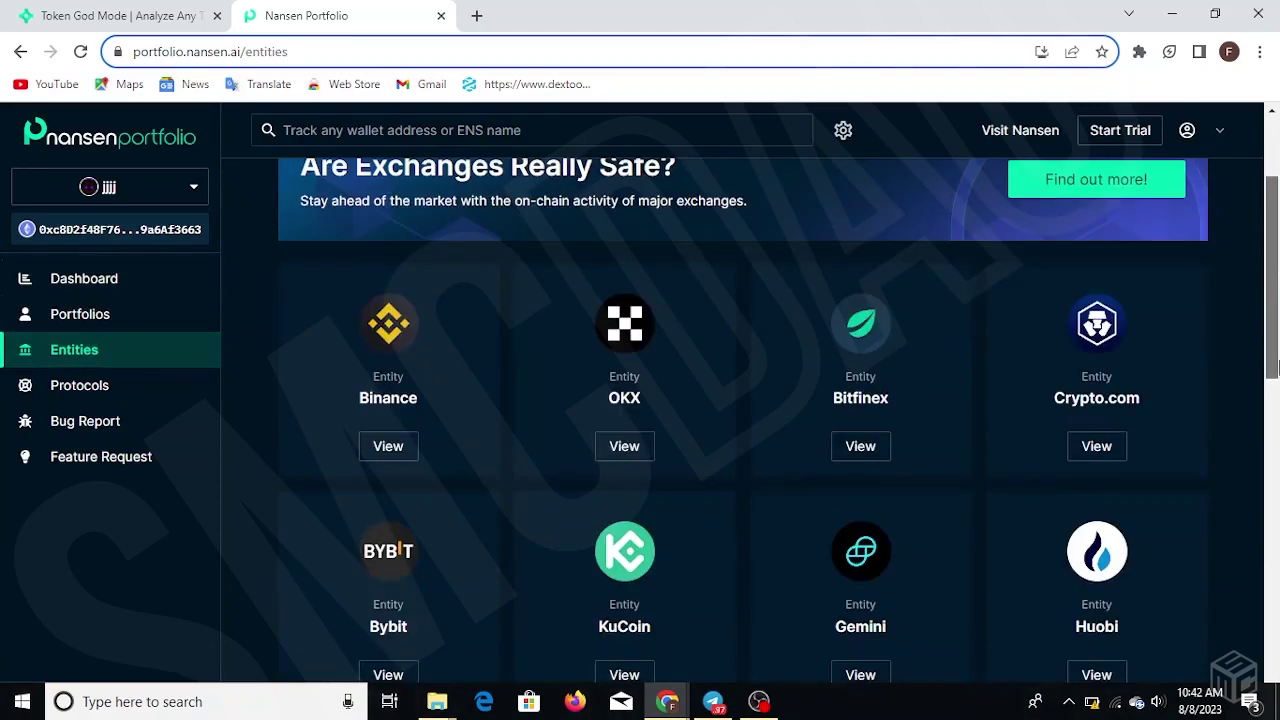
- Refresh the Binance dashboard and review its $63,027,210,045.74 net worth and wallet holdings
click(389, 446)
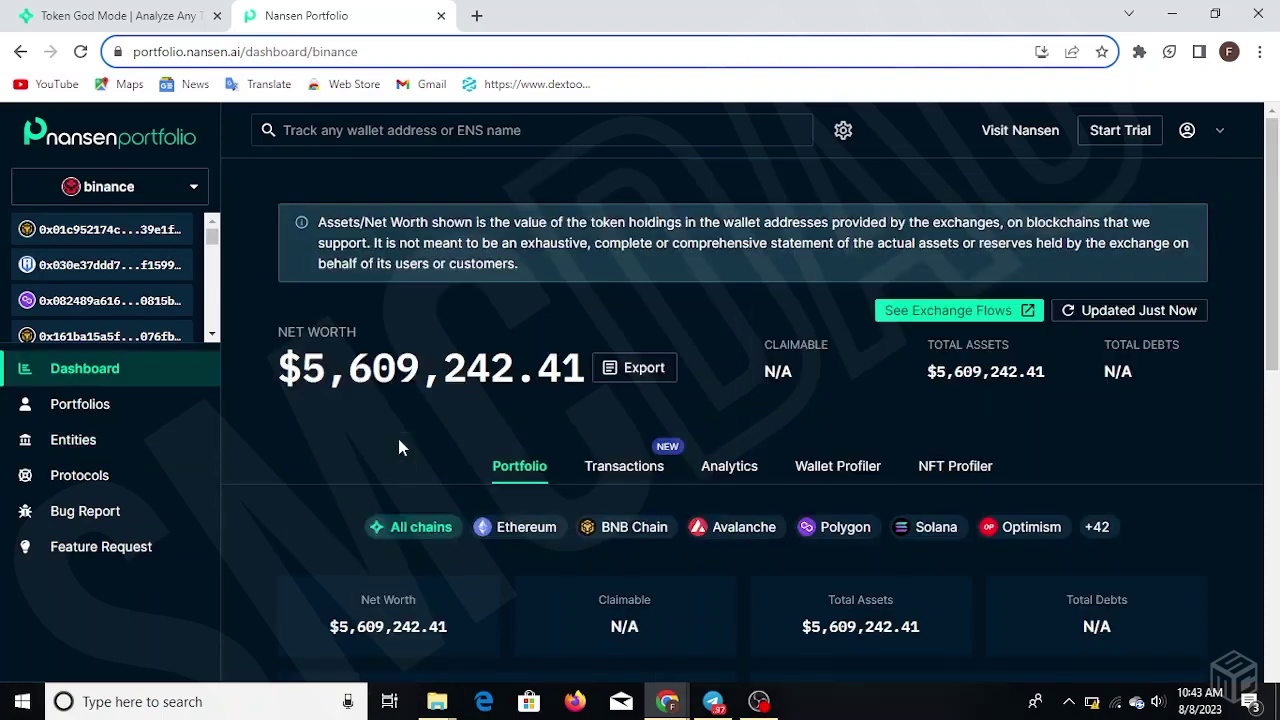
click(1066, 311)
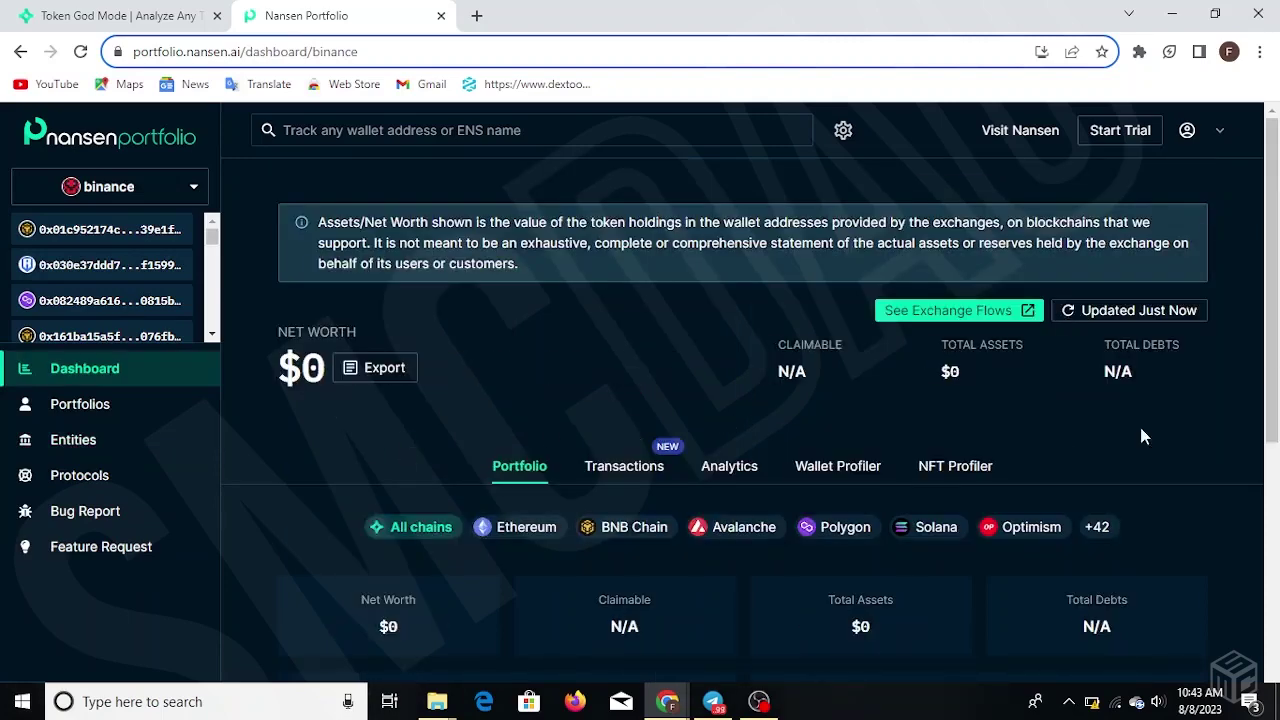
drag(1278, 252, 1278, 287)
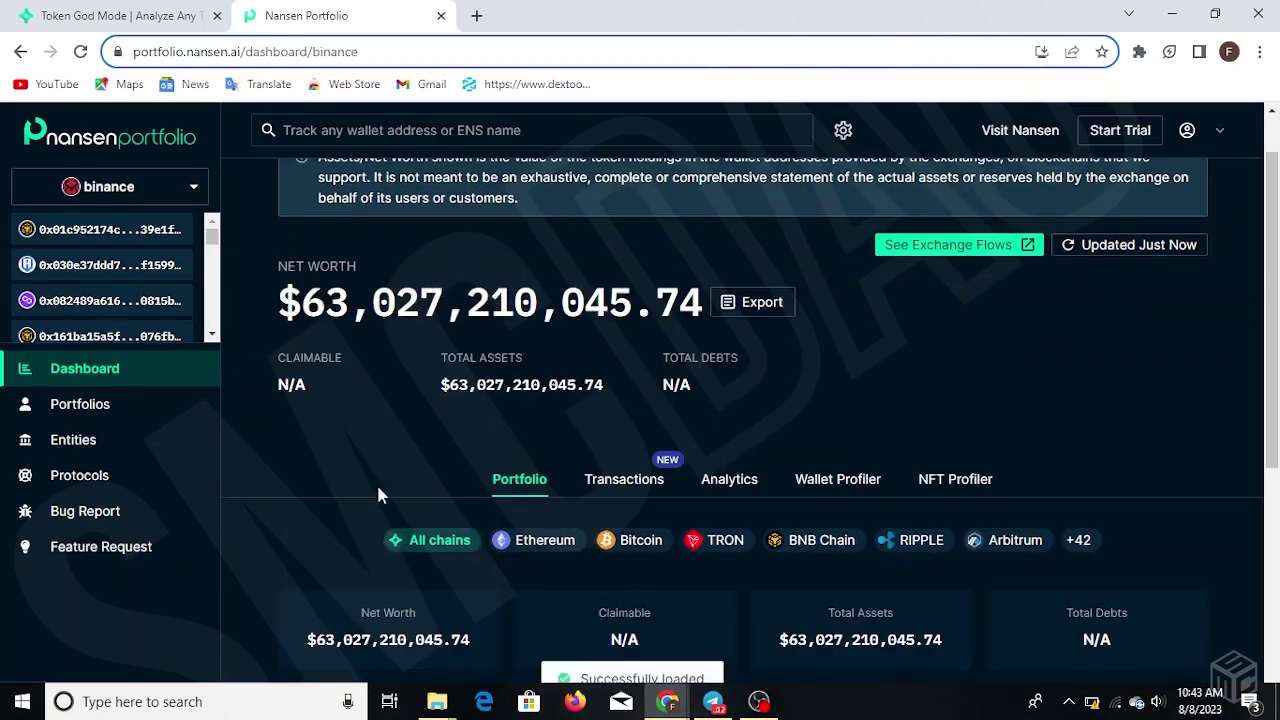
scroll(1278, 285, down, 4)
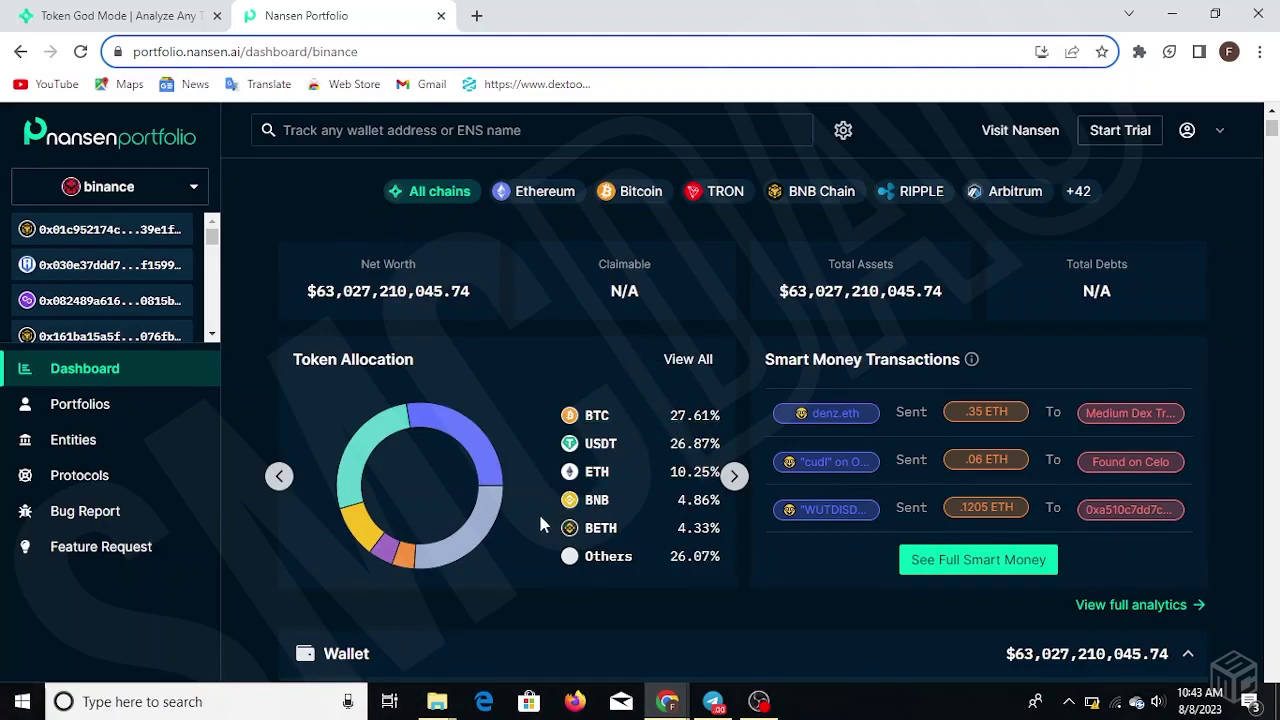
scroll(540, 524, down, 4)
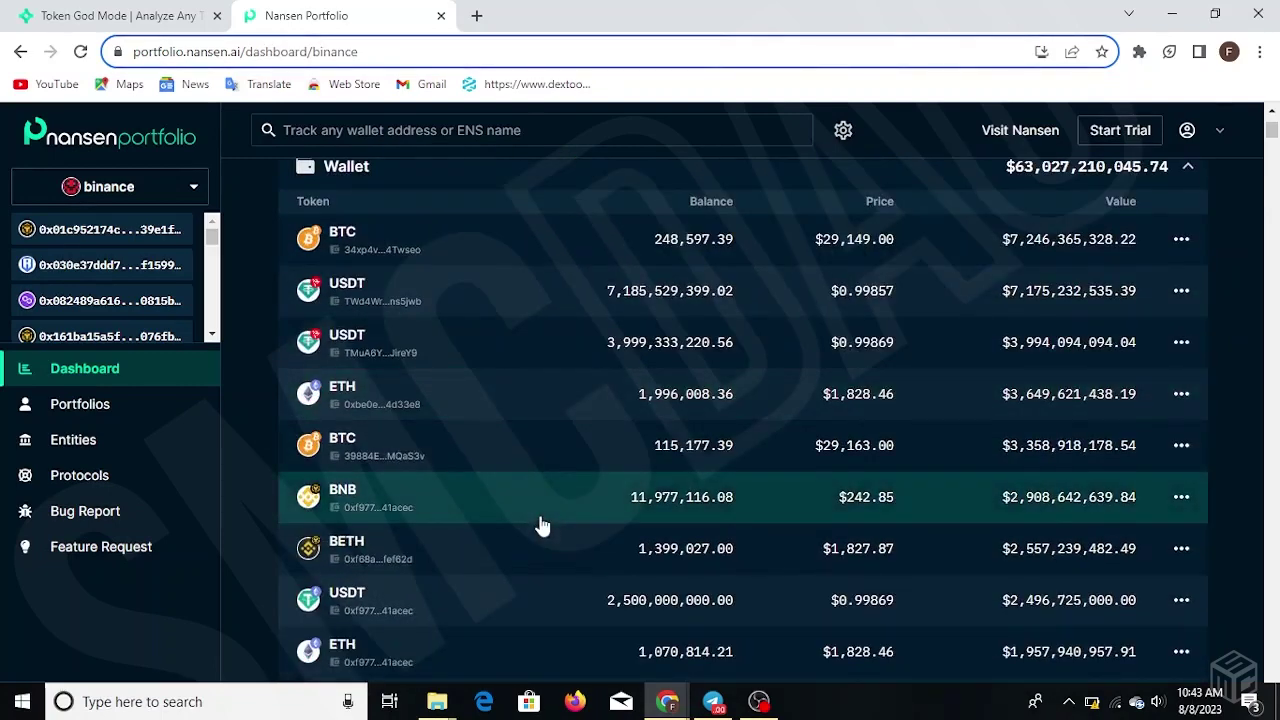
scroll(541, 525, up, 1)
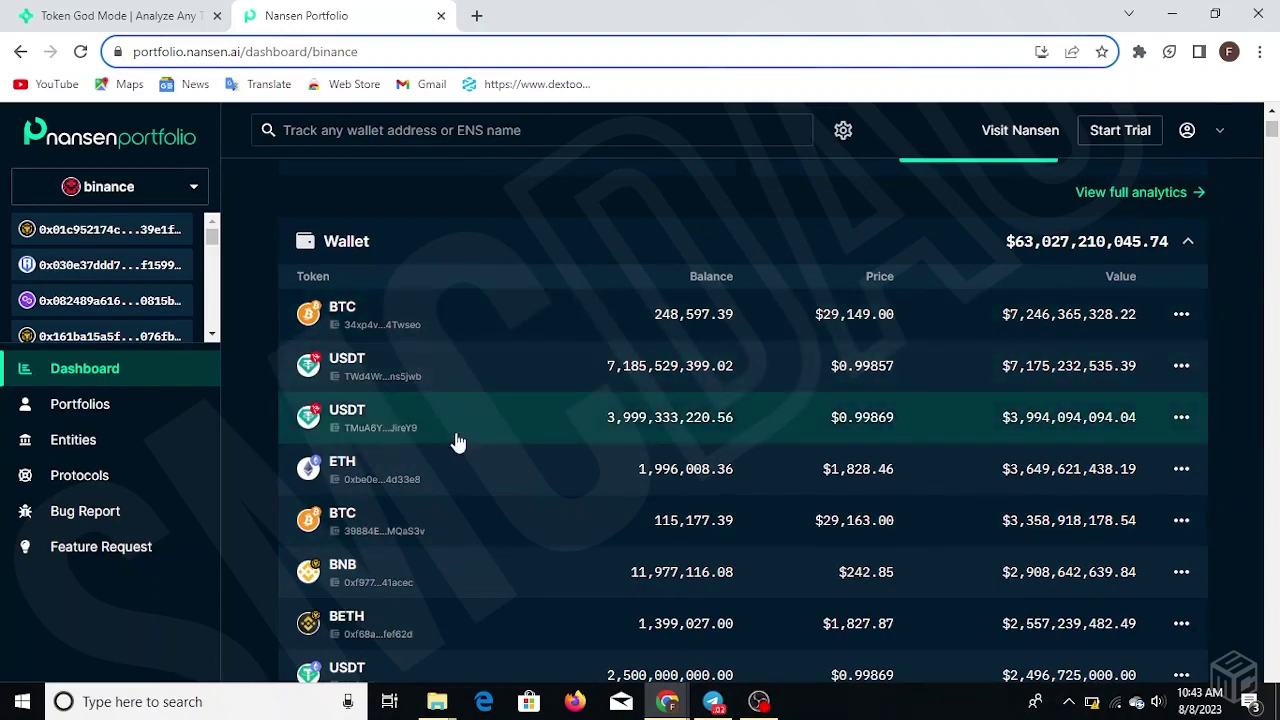
scroll(612, 334, up, 5)
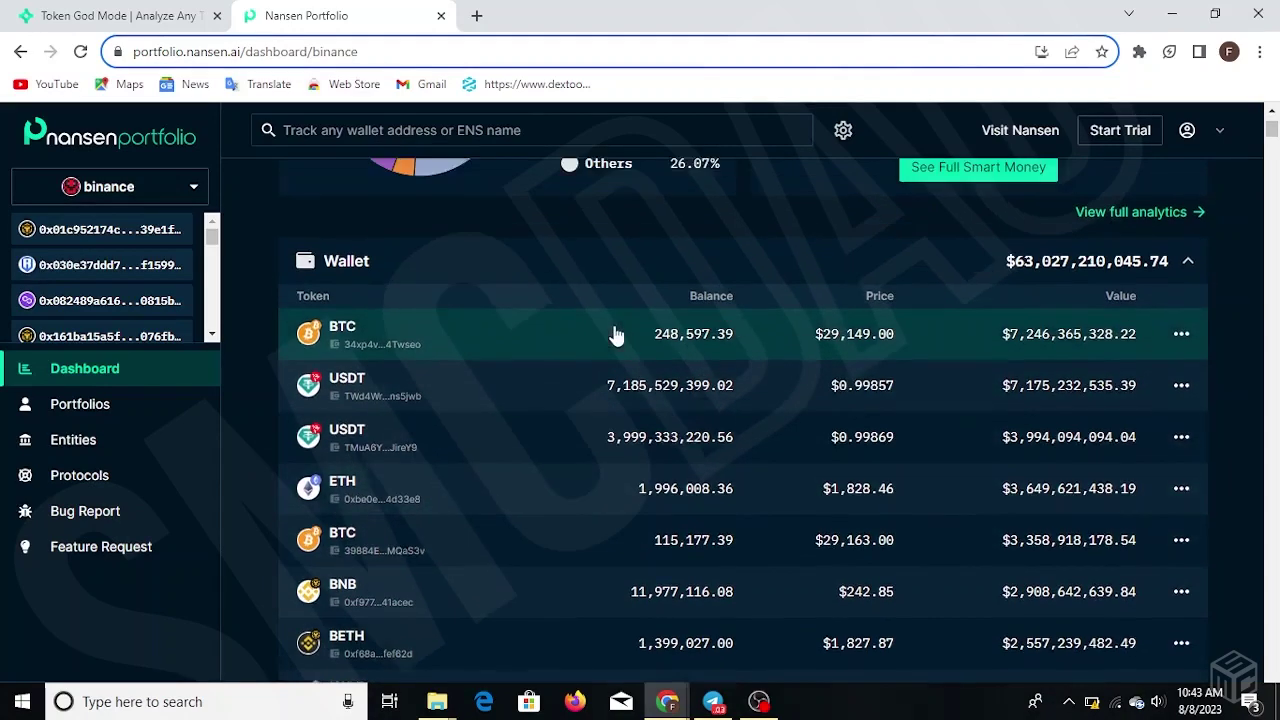
scroll(615, 333, up, 3)
scroll(614, 334, down, 2)
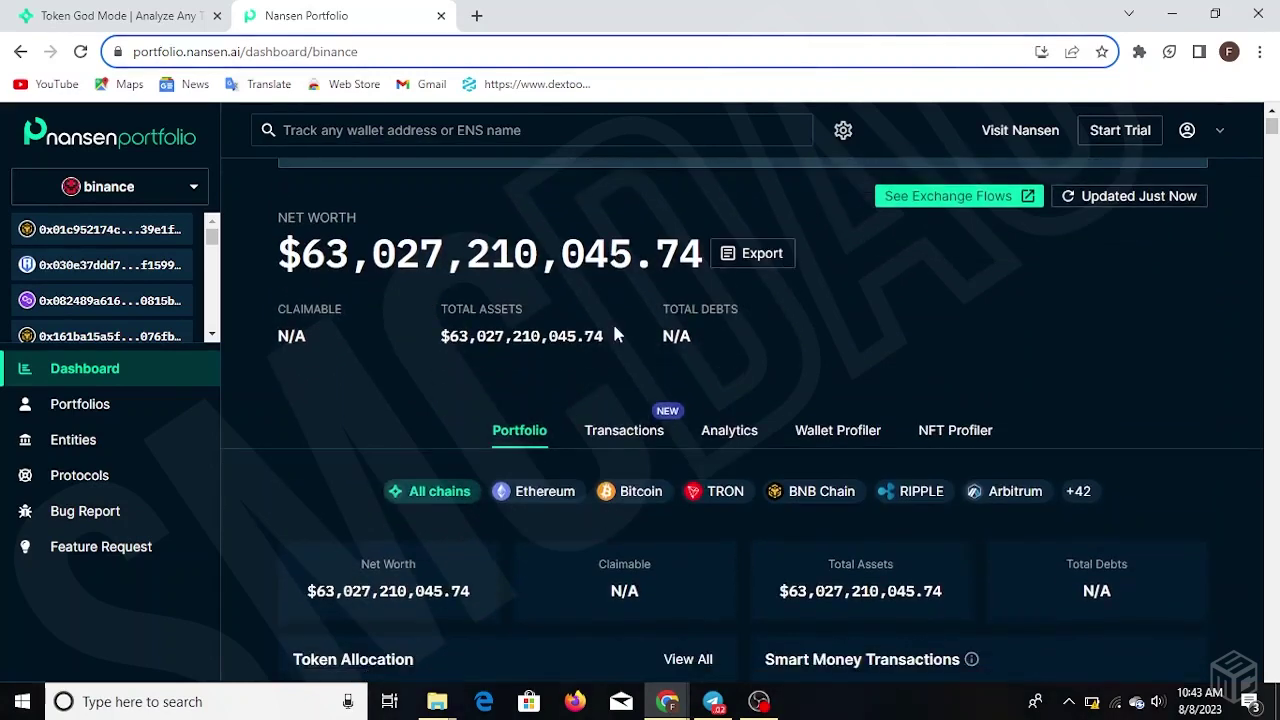
click(651, 351)
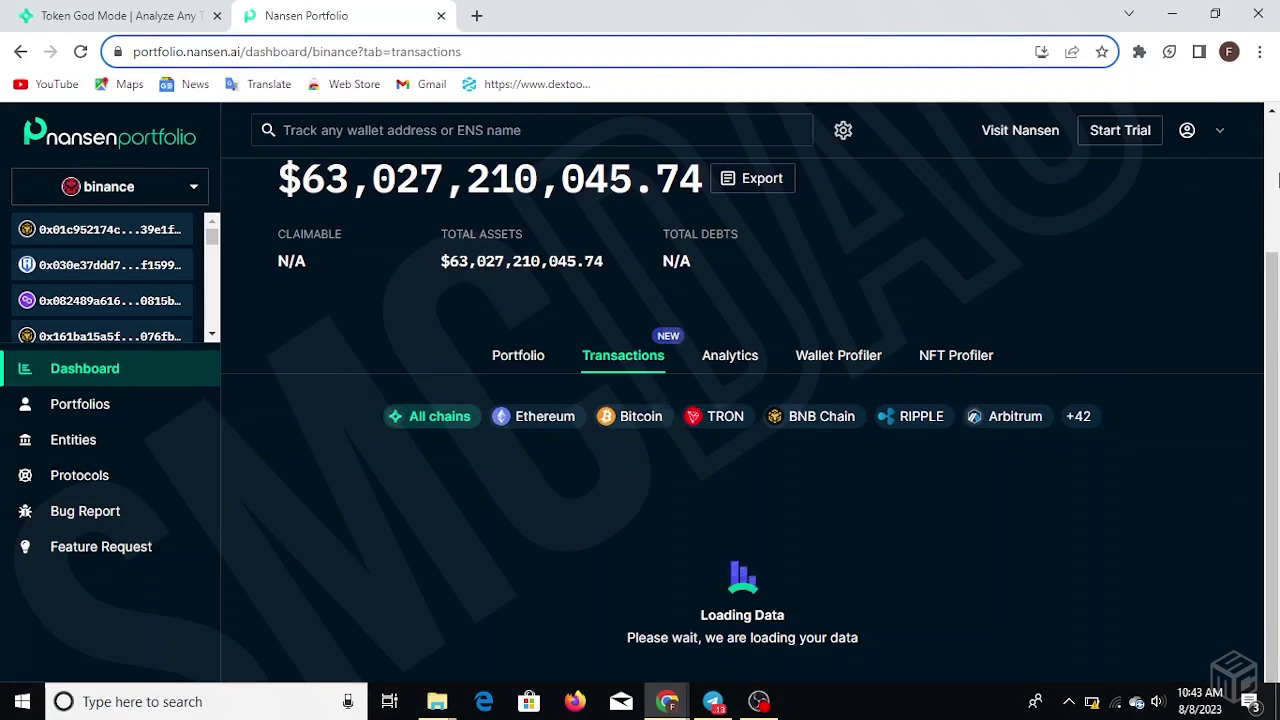
click(1276, 178)
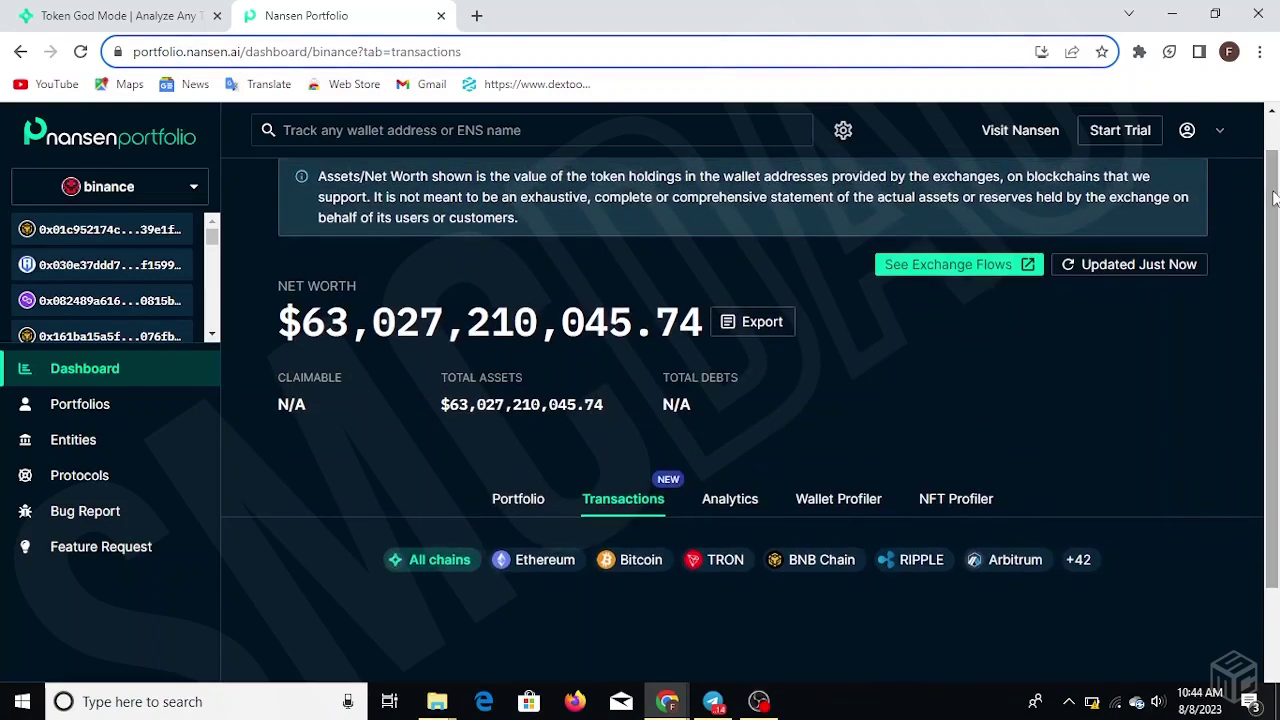
drag(1274, 198, 1276, 231)
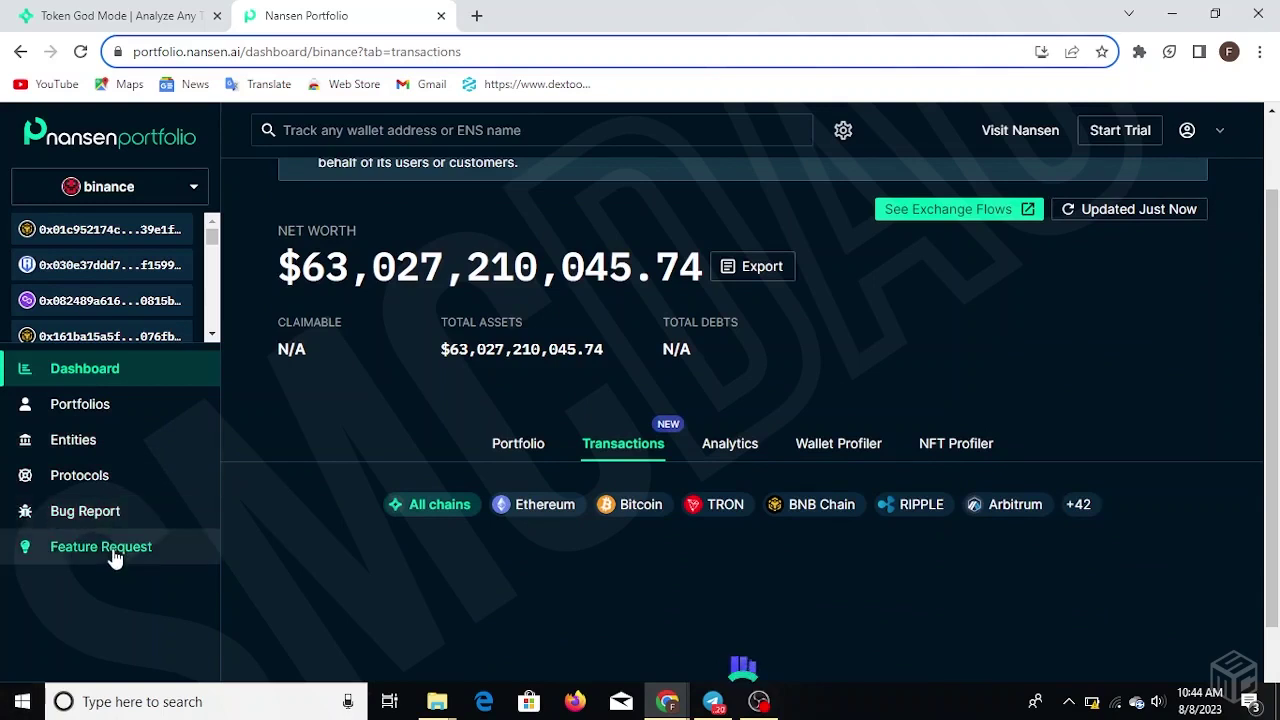
- Browse the 414 supported protocols by chain, starting with Ethereum's 74
click(97, 480)
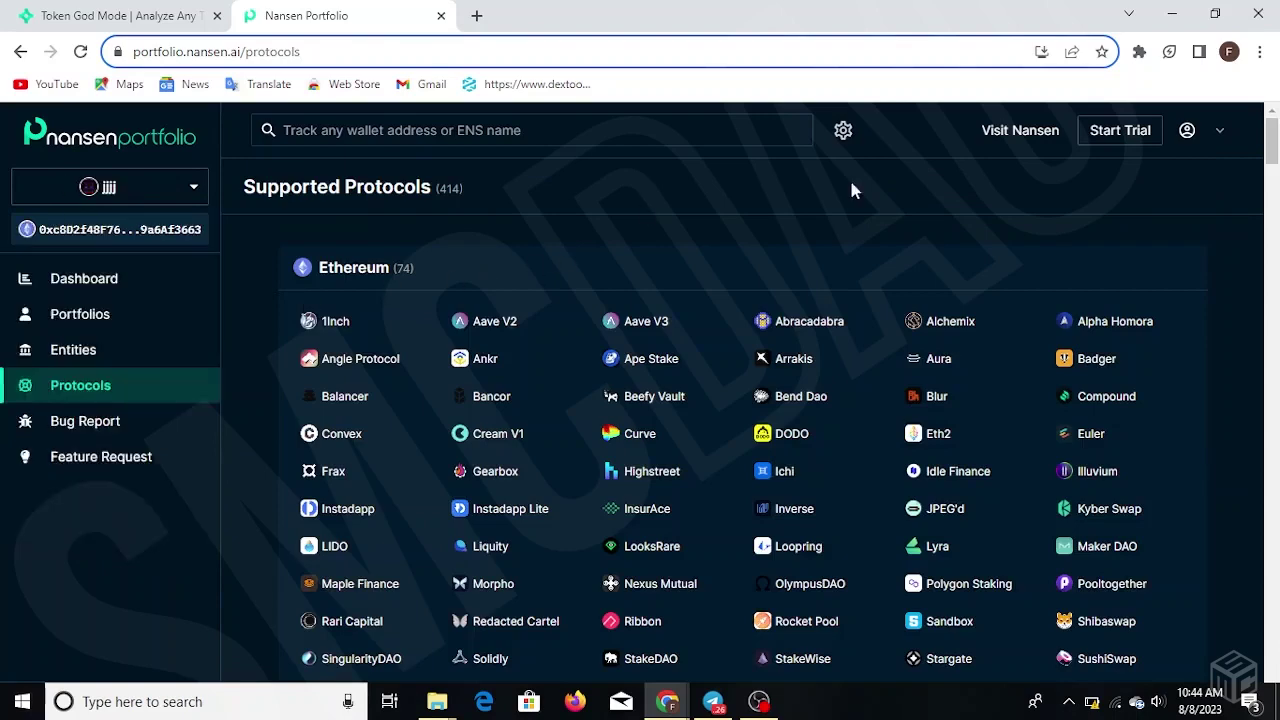
drag(1275, 143, 1274, 185)
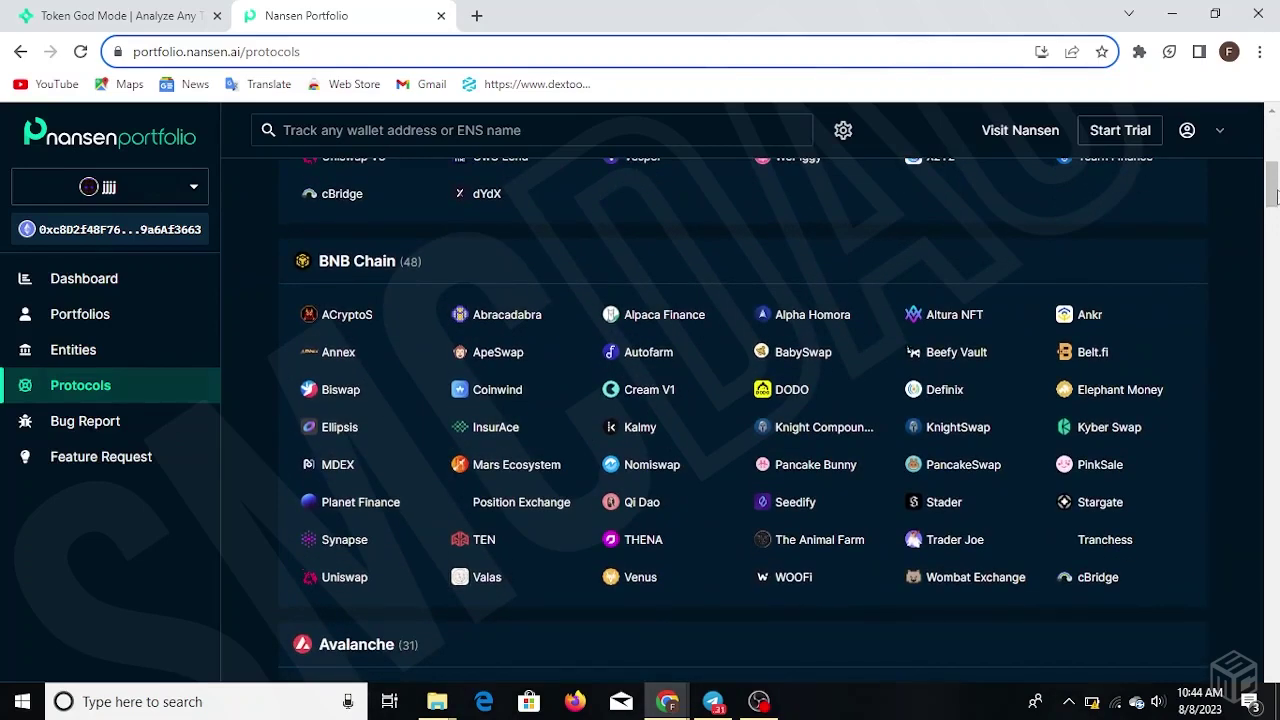
drag(1276, 195, 1276, 292)
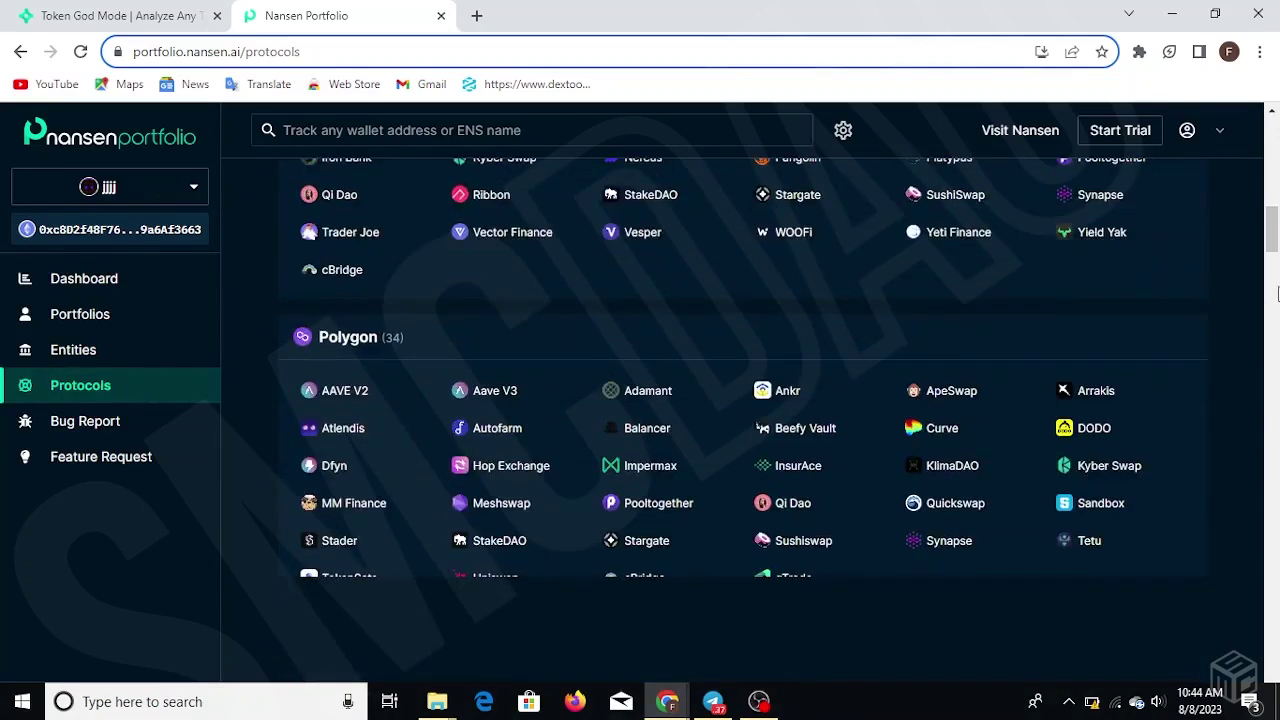
scroll(1276, 292, down, 3)
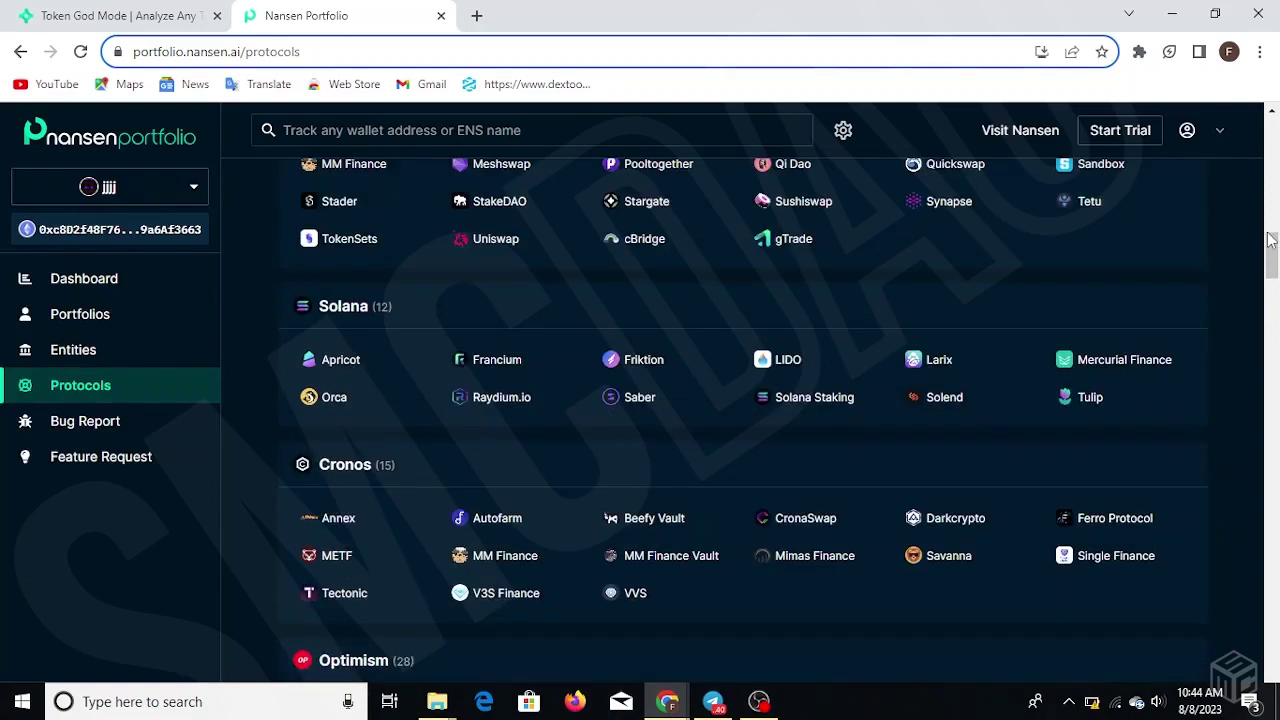
drag(1270, 238, 1270, 108)
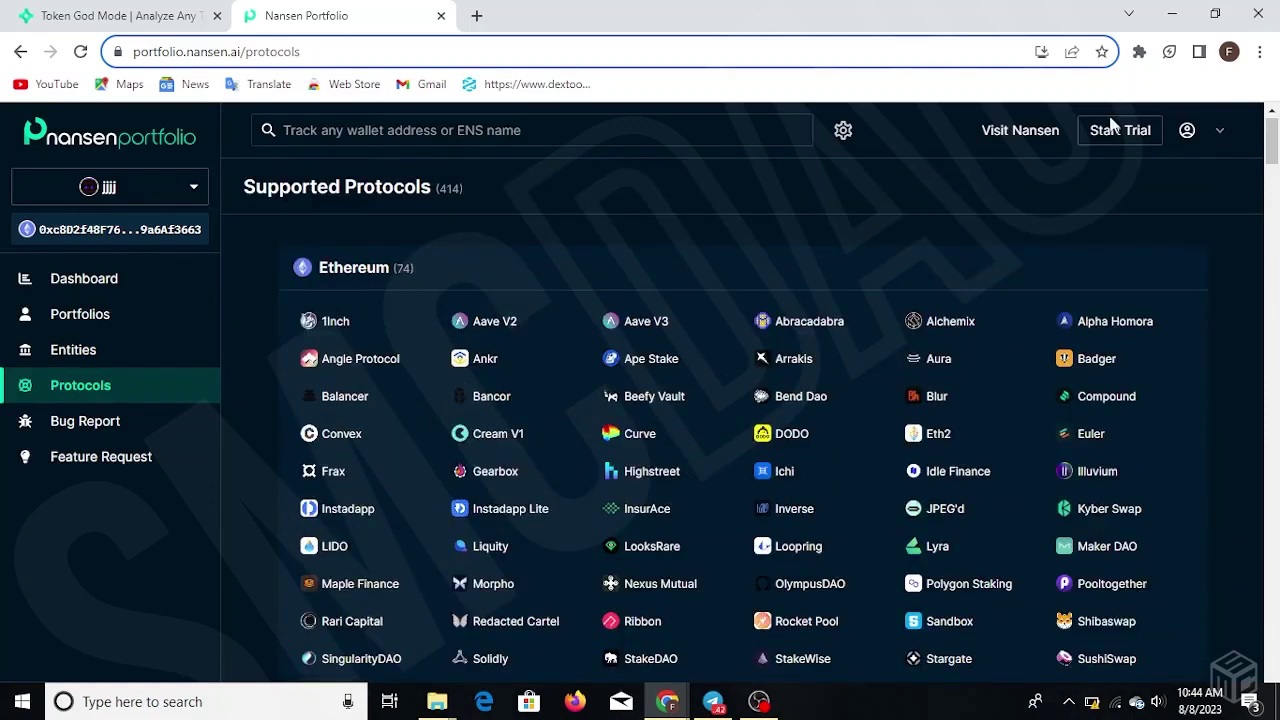
- Go from the Token God Mode tab to Nansen Home and launch the Research Portal
click(88, 10)
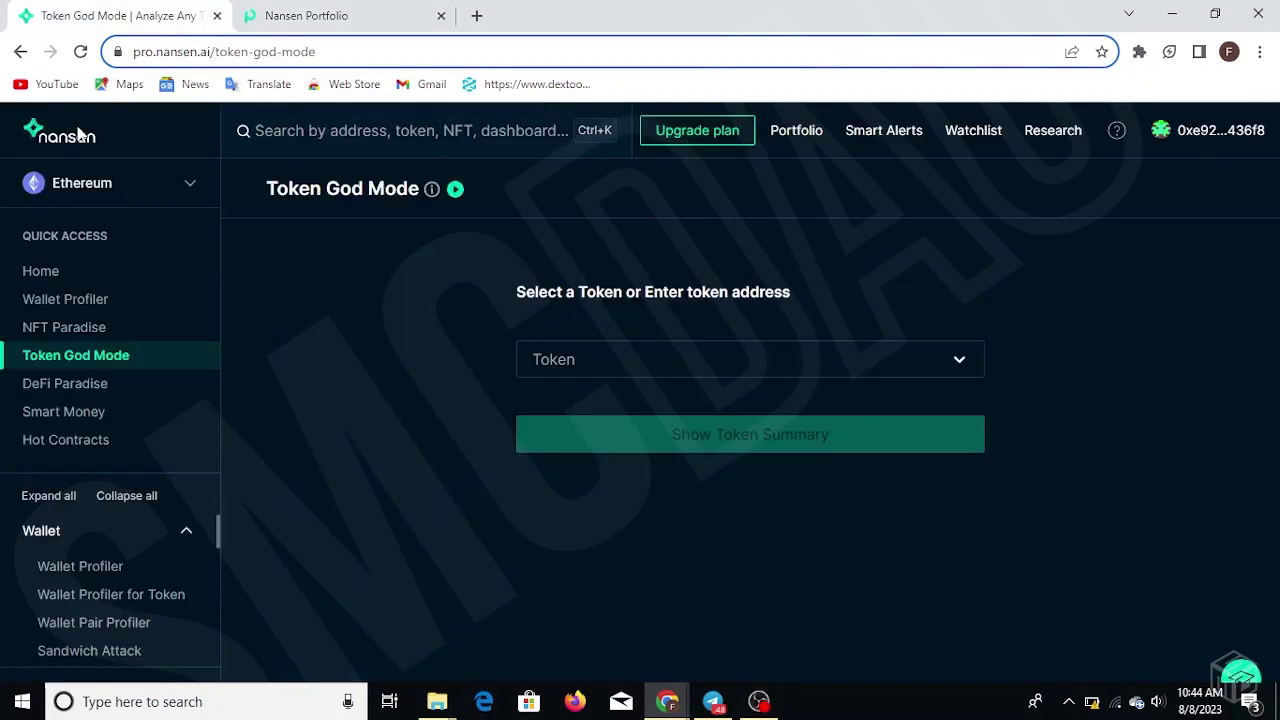
click(139, 284)
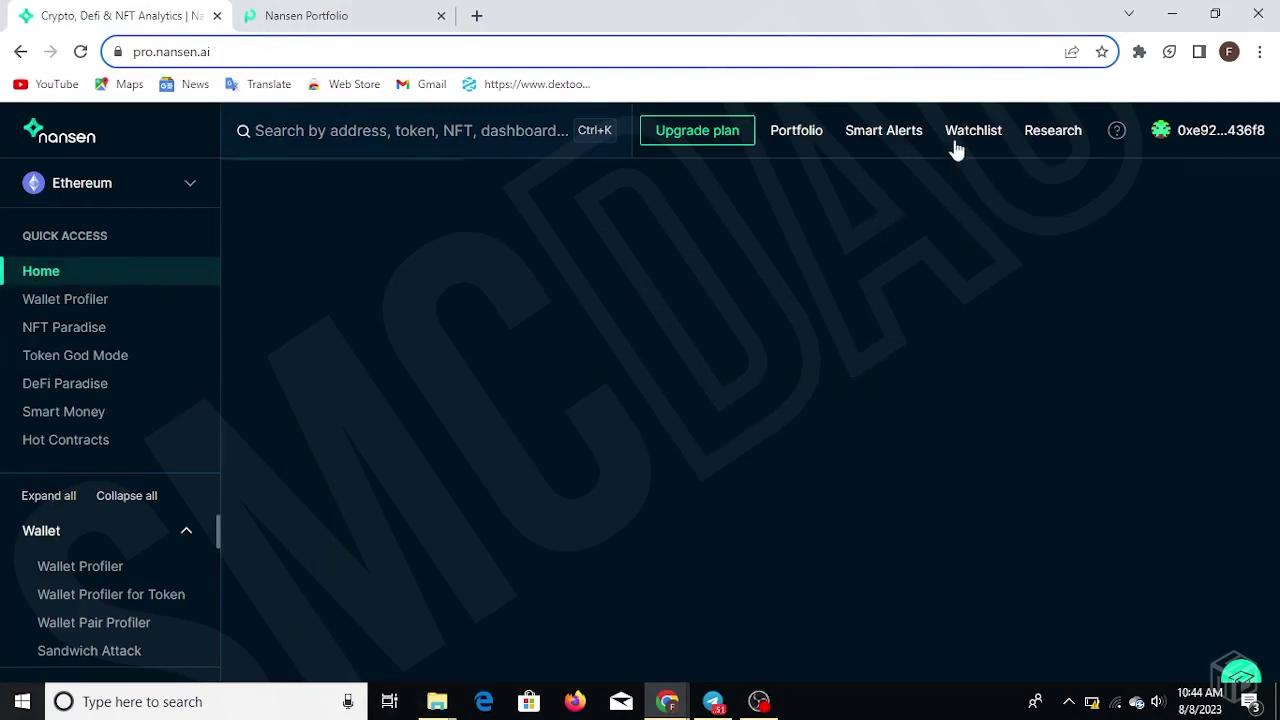
click(1057, 145)
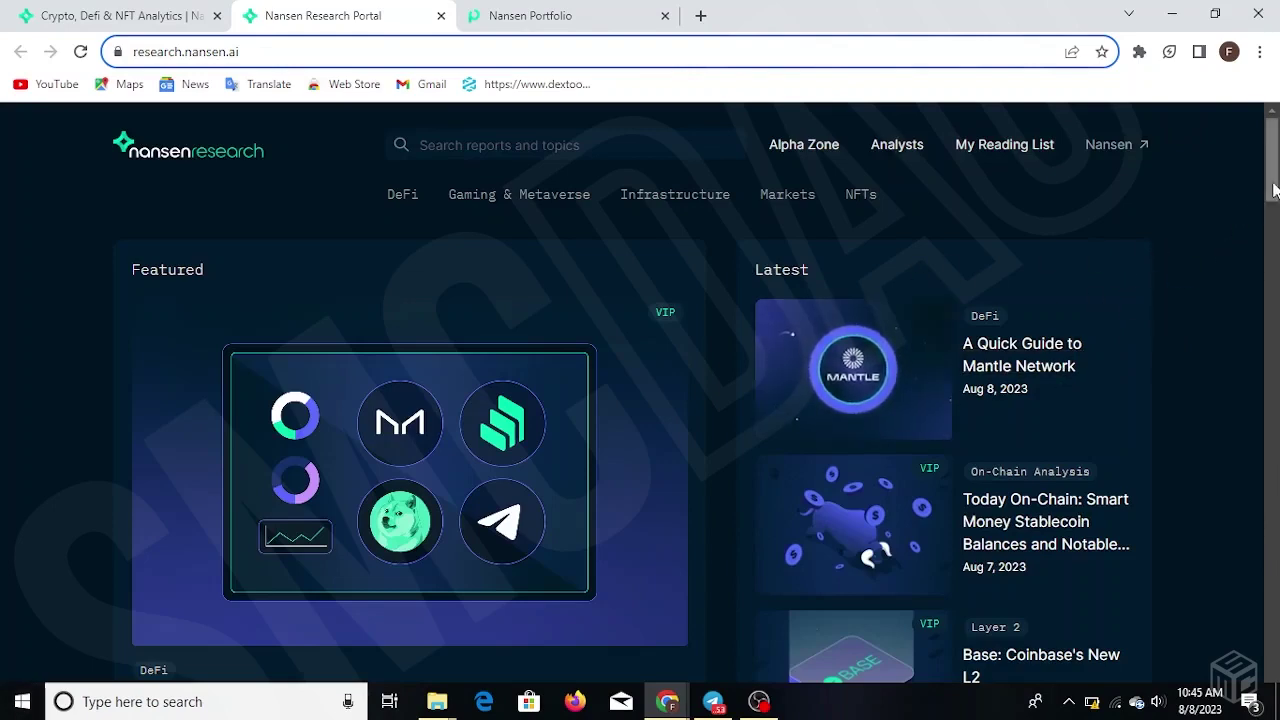
scroll(1206, 257, down, 2)
scroll(1276, 255, down, 4)
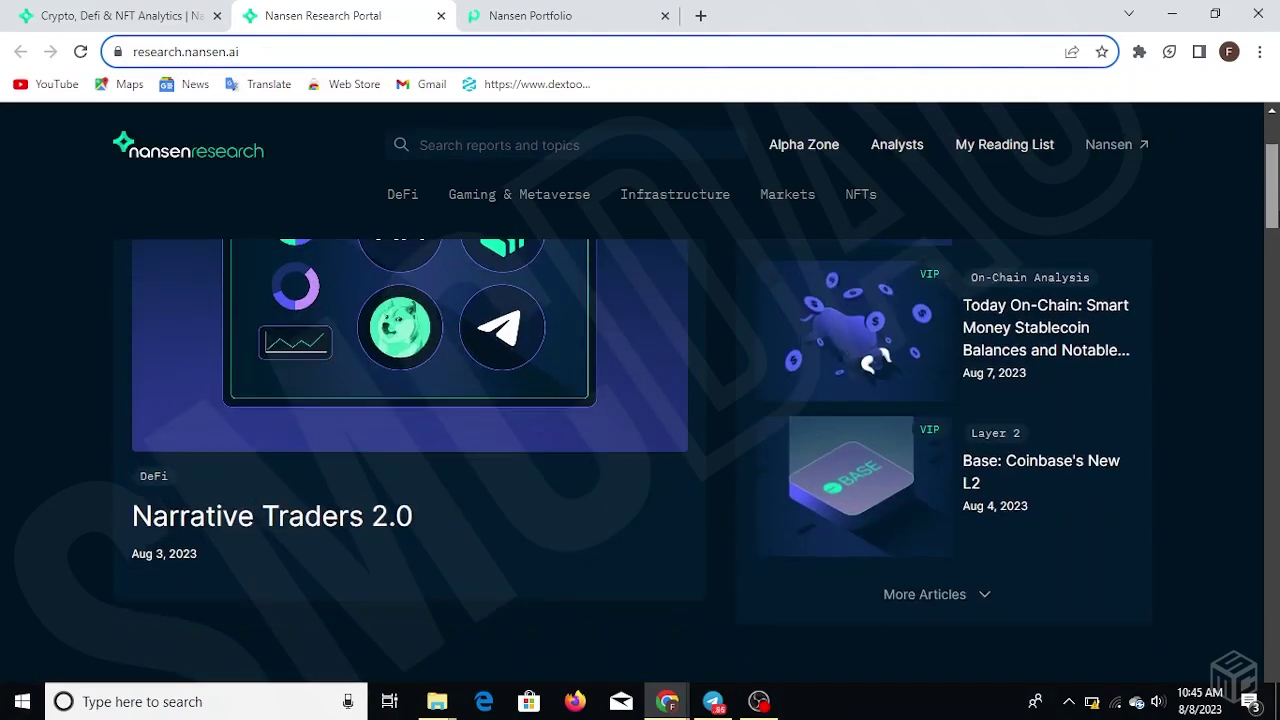
scroll(1276, 250, up, 1)
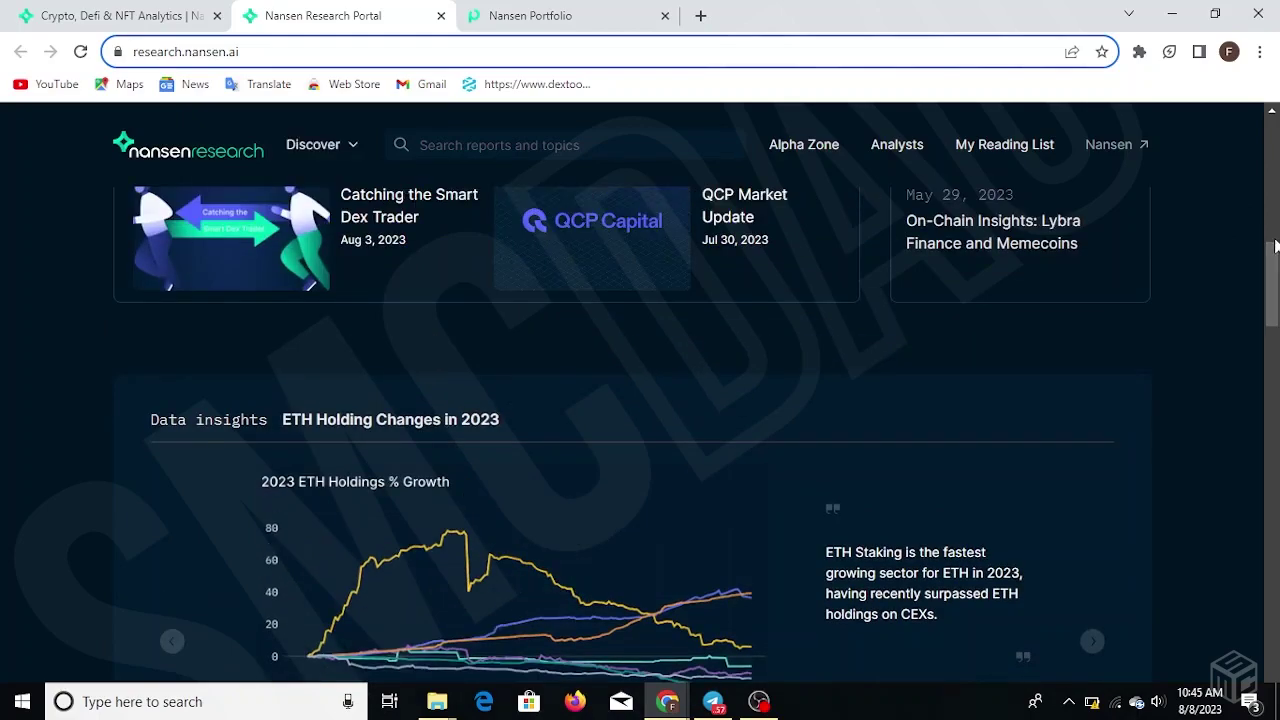
scroll(1276, 243, up, 3)
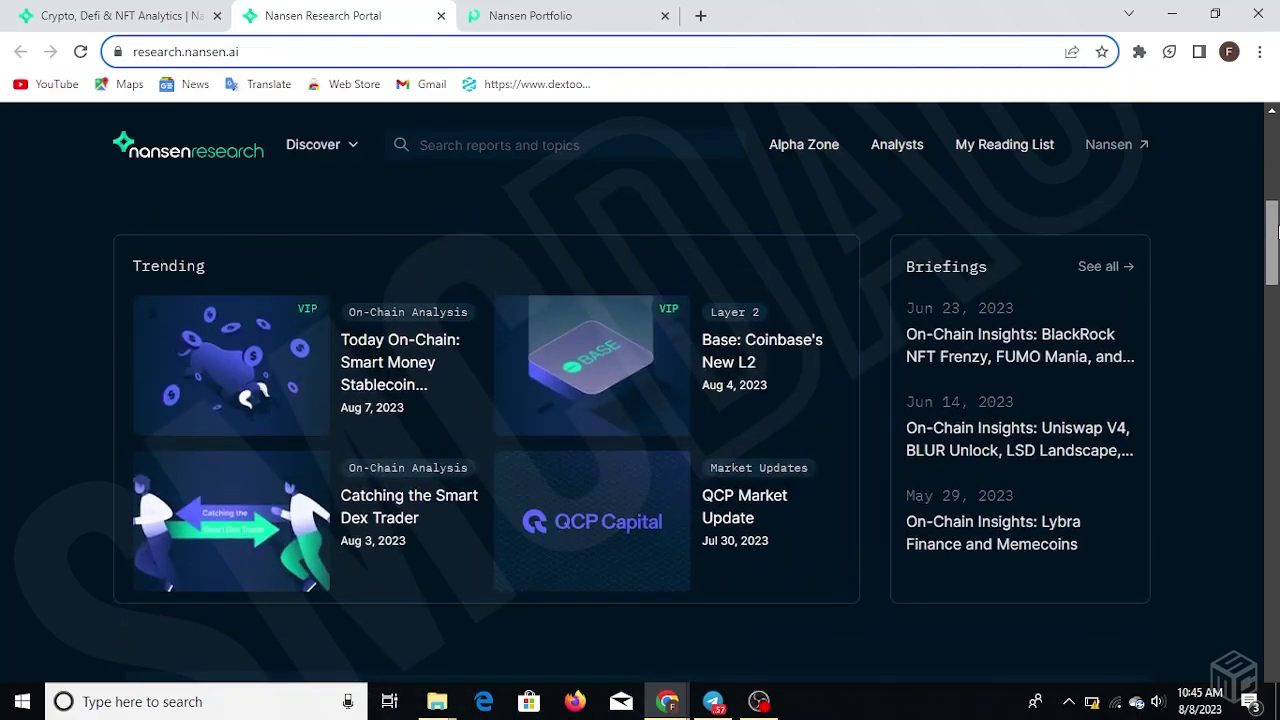
drag(1276, 240, 1275, 419)
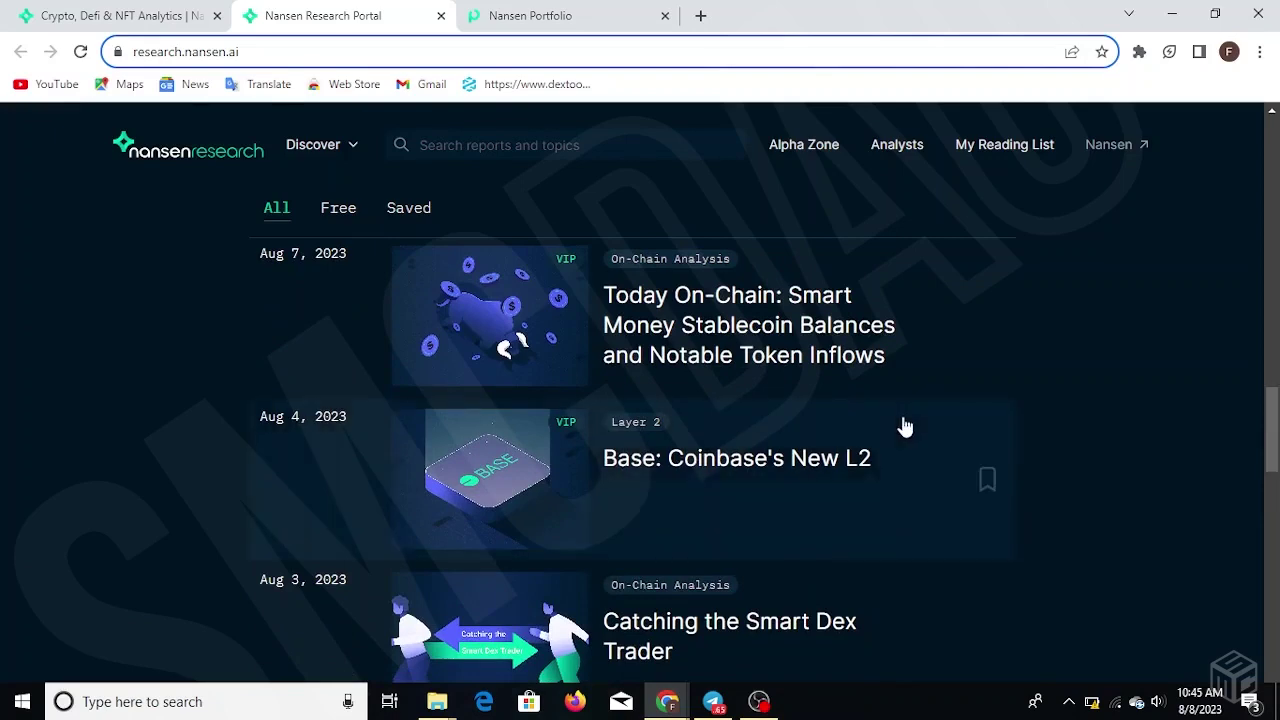
scroll(1260, 435, up, 2)
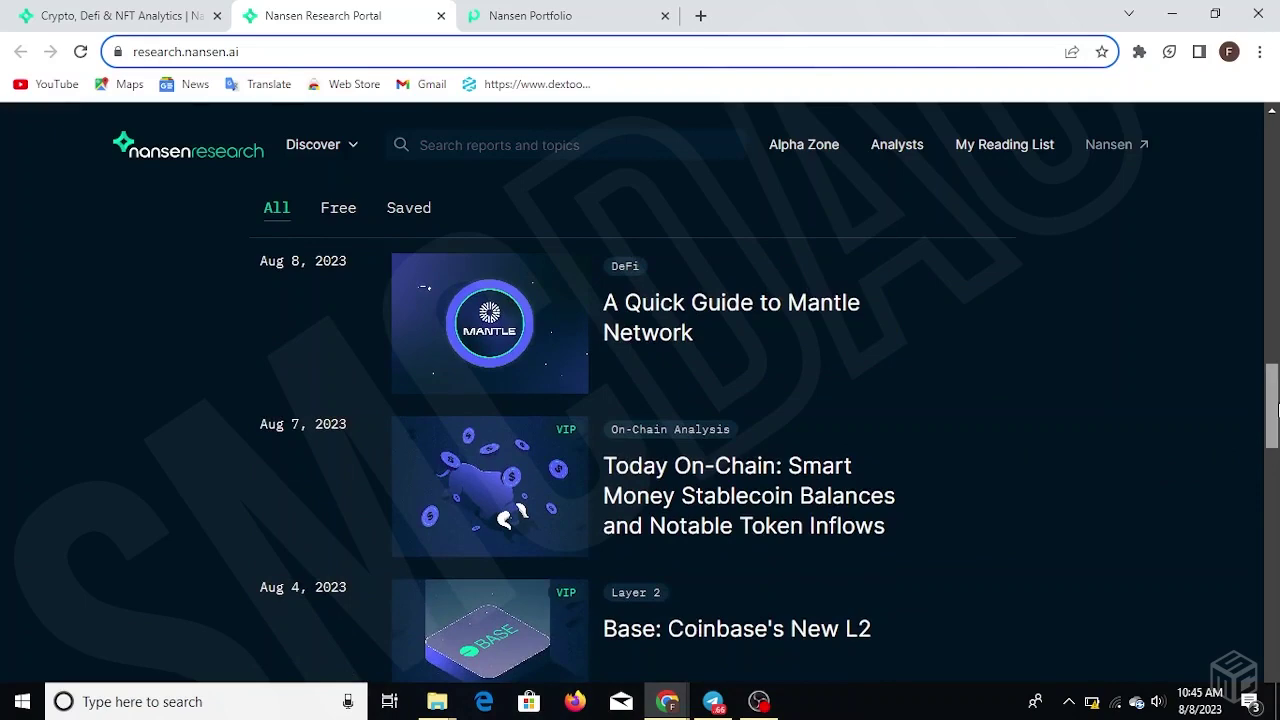
scroll(1268, 400, up, 1)
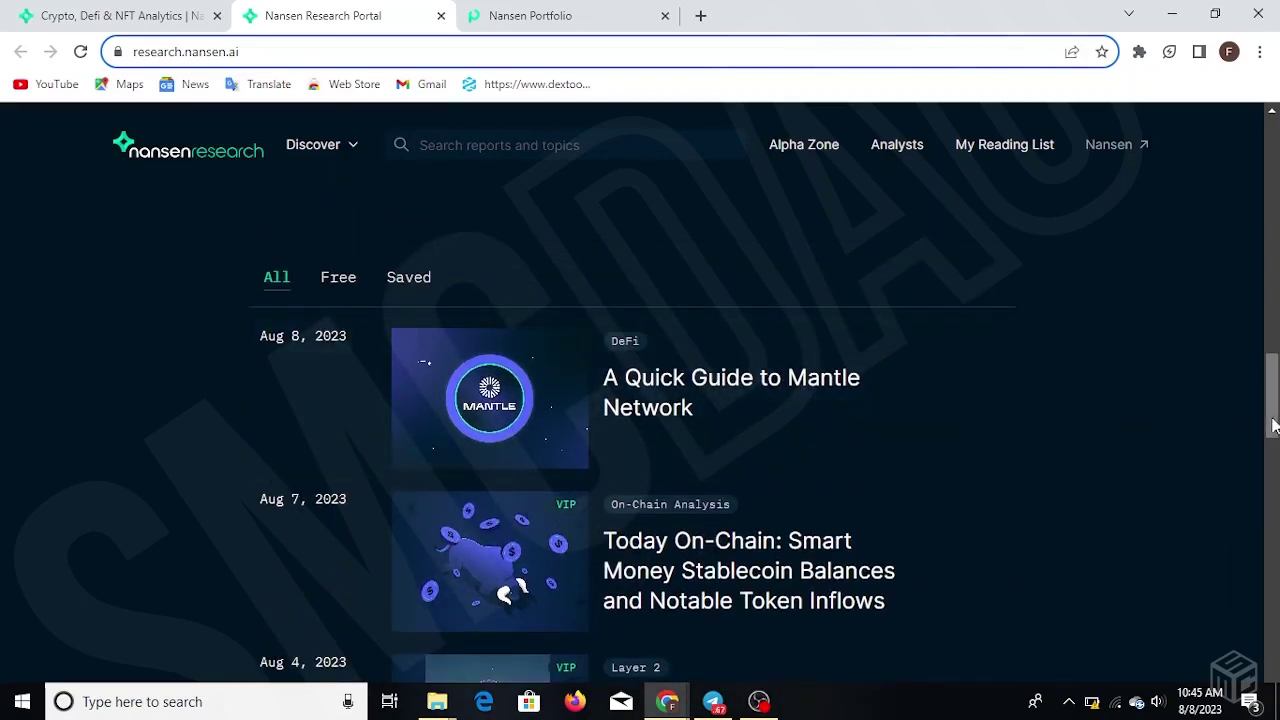
drag(1273, 422, 1268, 125)
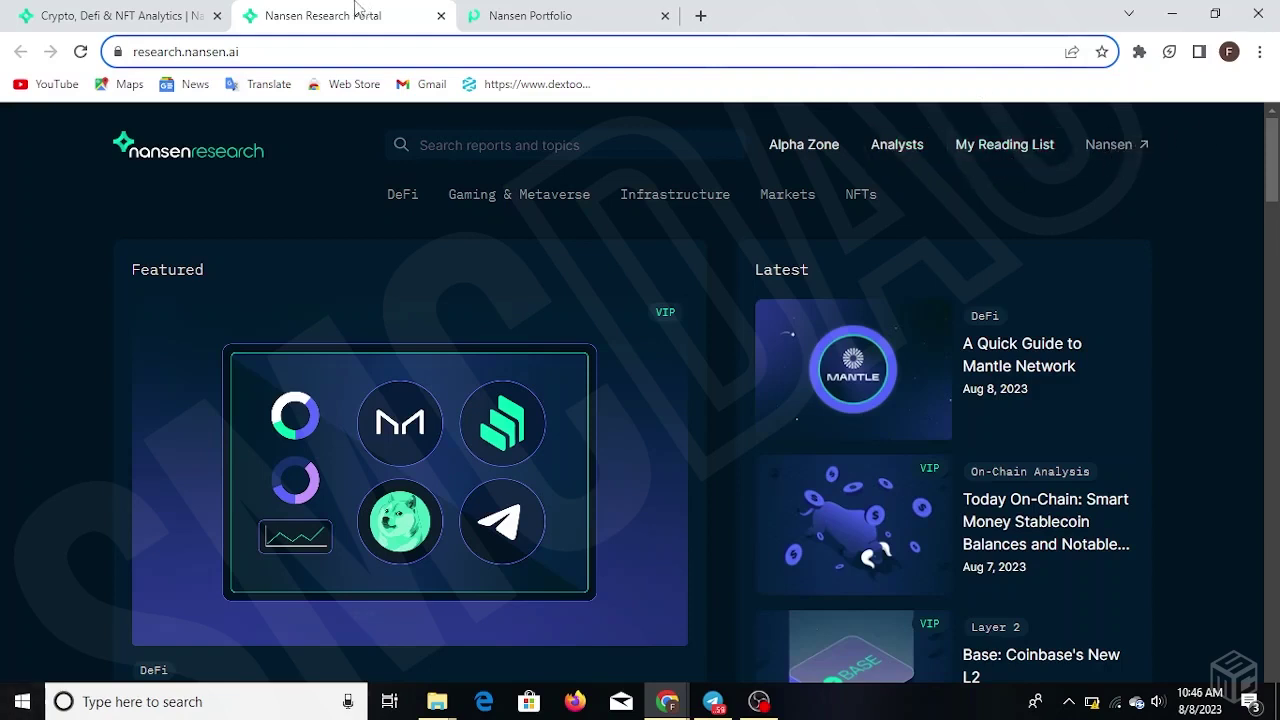
- Return to the pro.nansen.ai tab and open the Watchlist page's Wallets view (0/20)
click(128, 10)
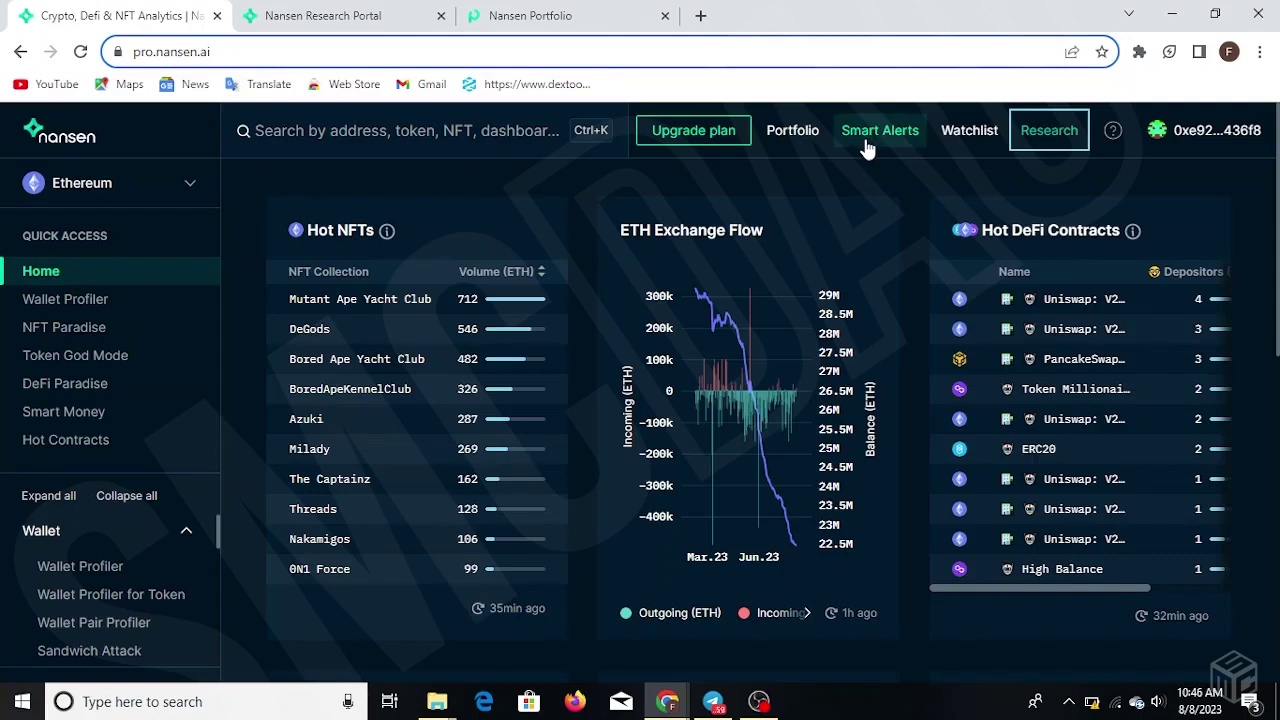
click(962, 140)
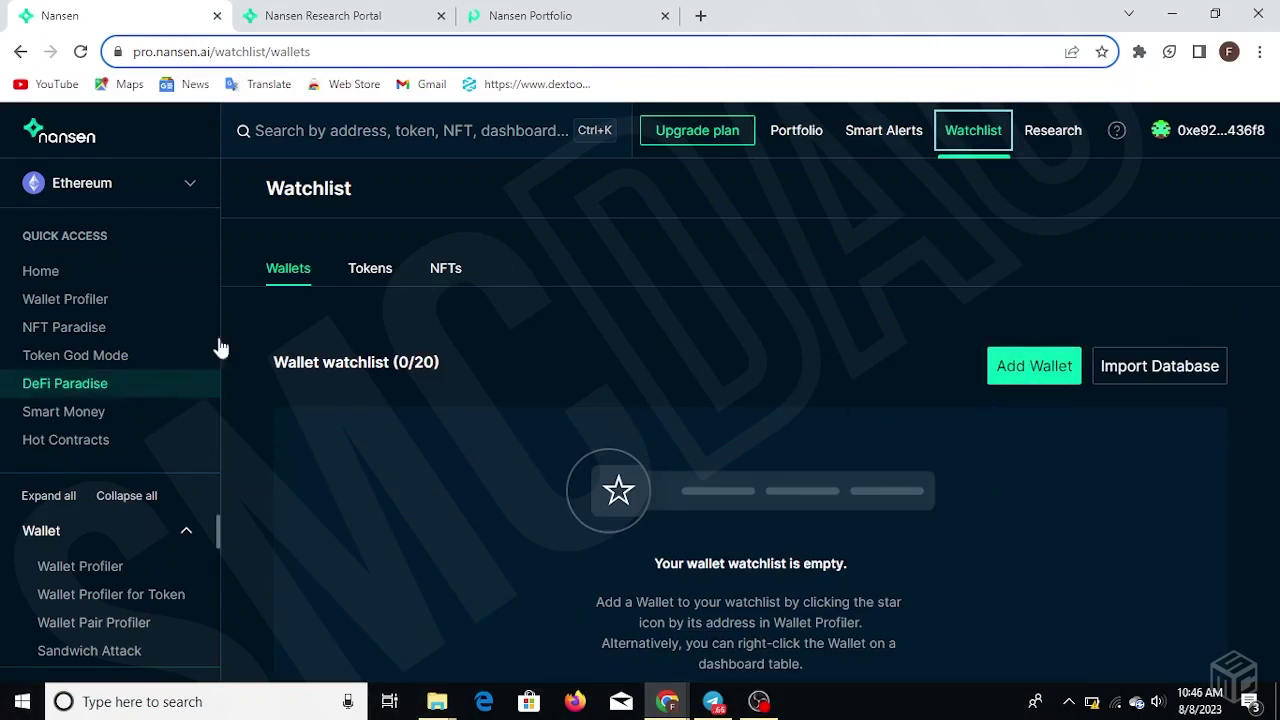
click(371, 277)
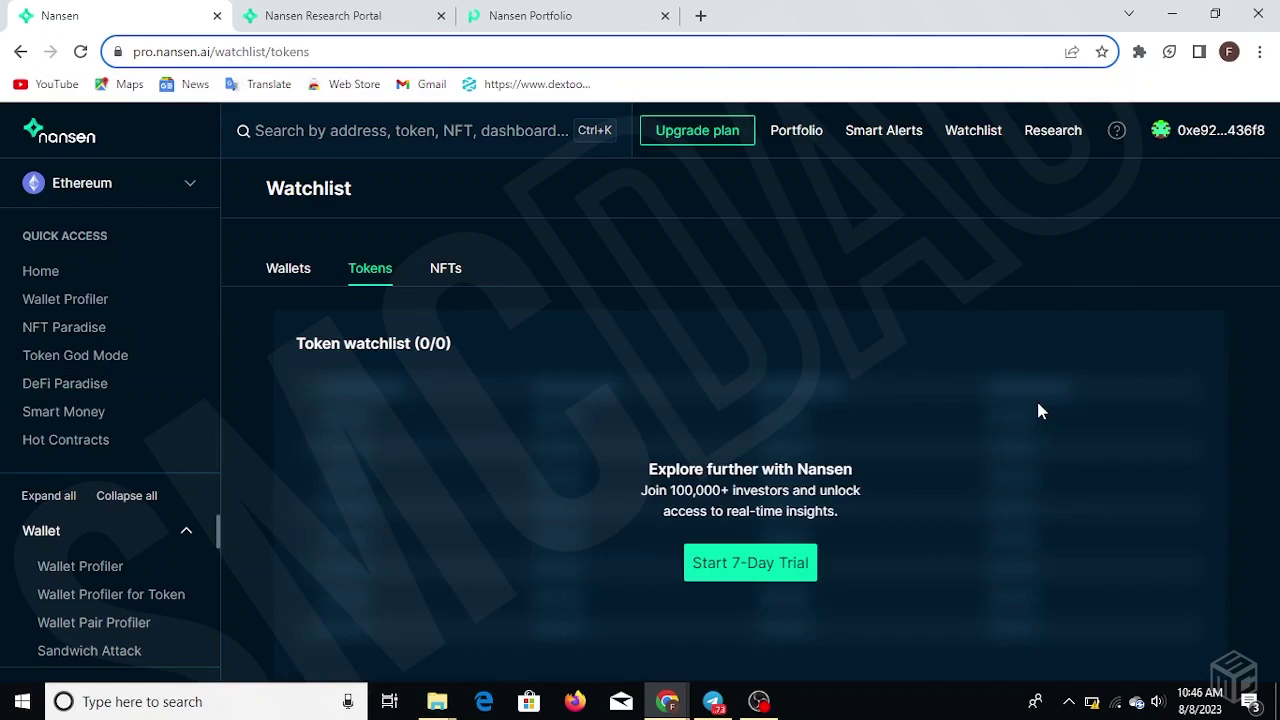
click(449, 286)
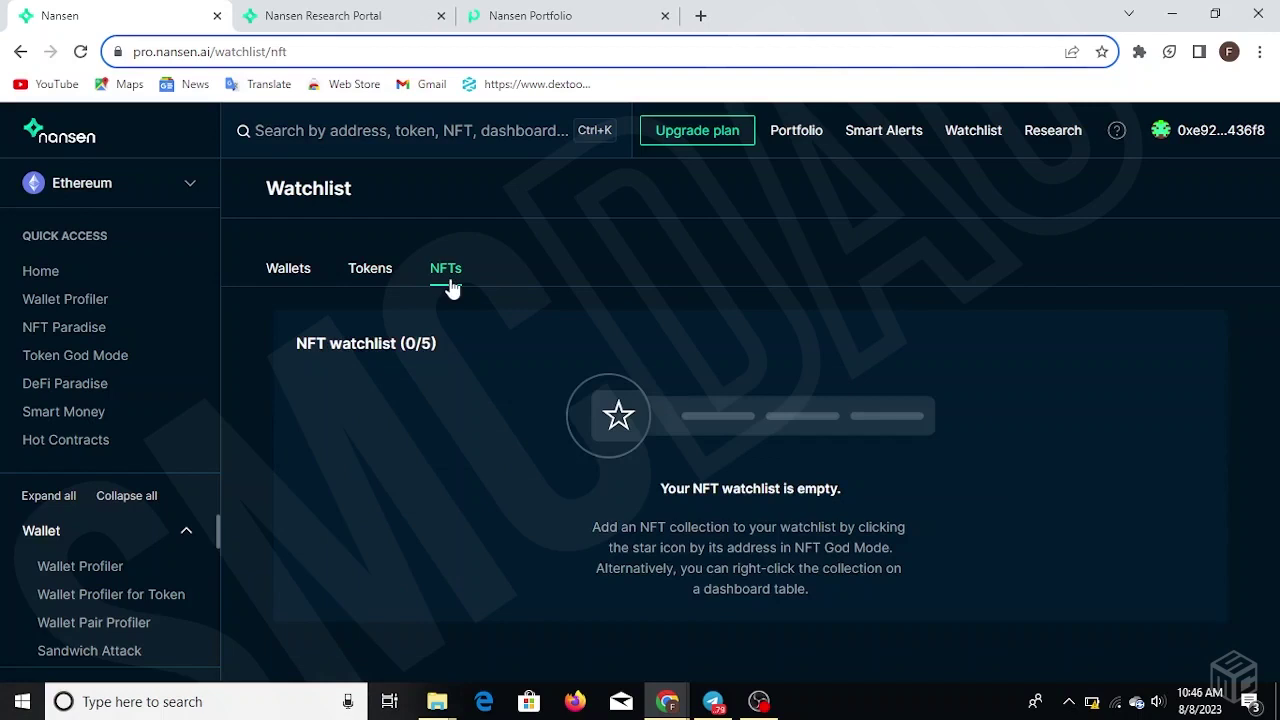
click(294, 277)
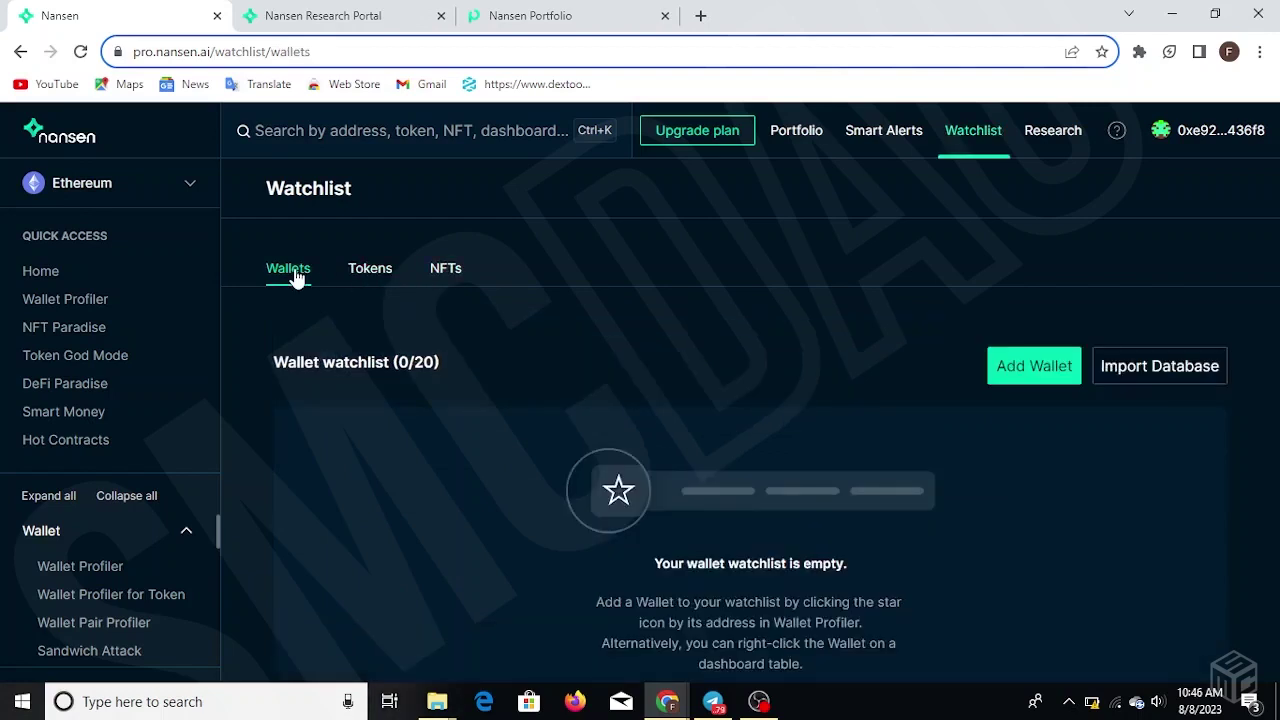